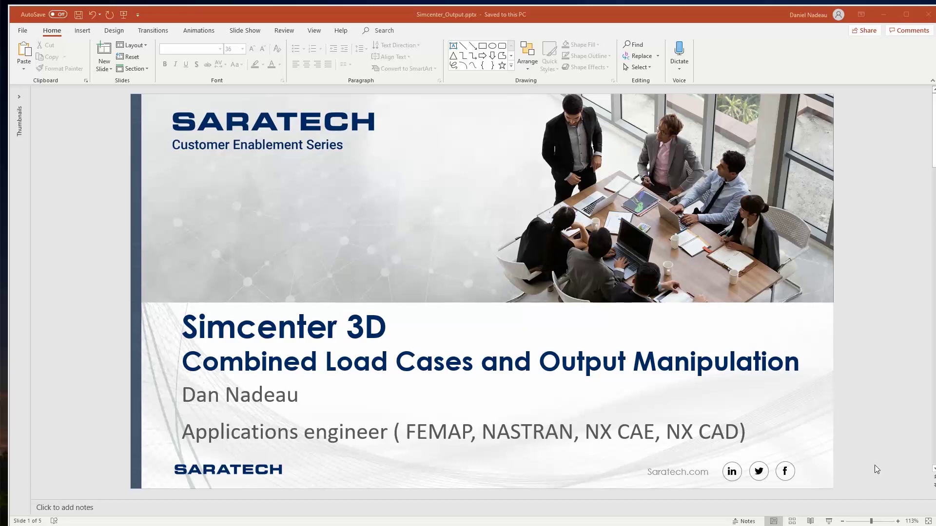
# - Read through the slides on combined load cases, the Load Case Combine dialog and output manipulation
pyautogui.press('pagedown')
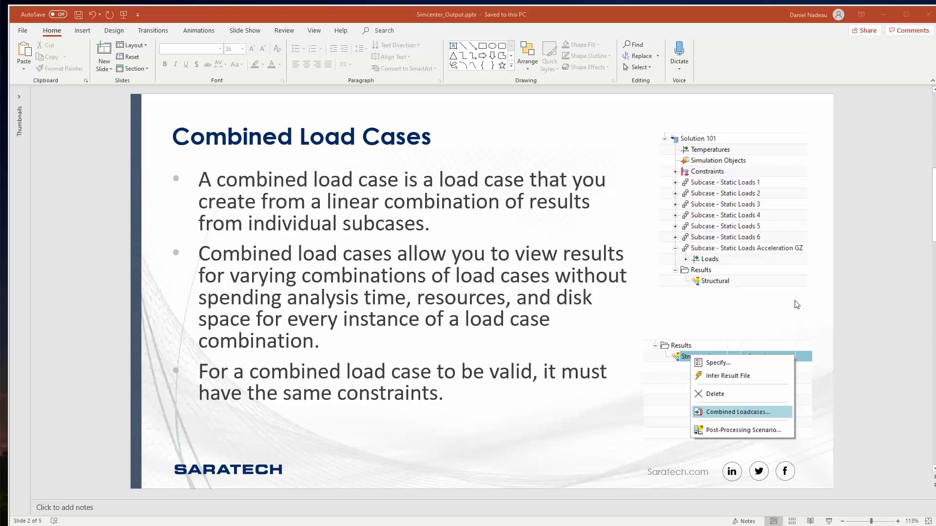
pyautogui.scroll(-1, 797, 304)
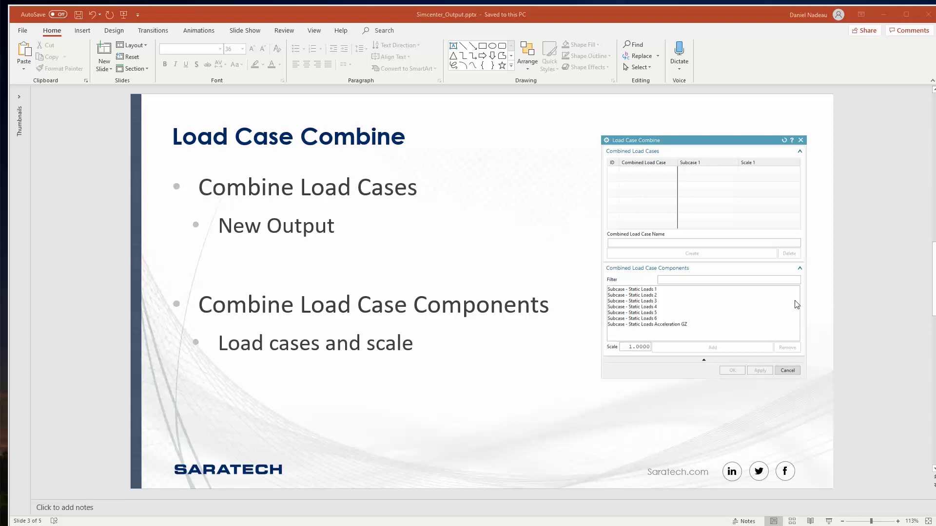
pyautogui.scroll(-1, 805, 304)
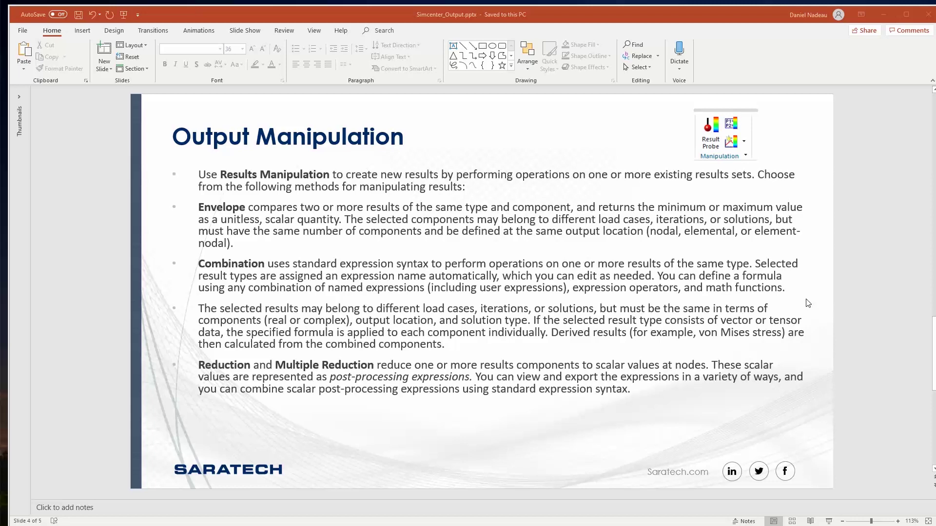
pyautogui.scroll(-1, 798, 303)
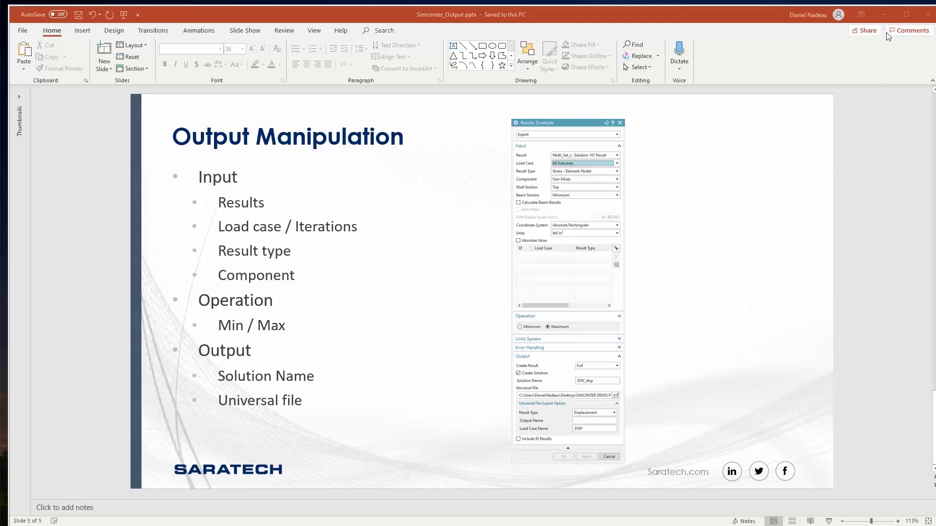
# - Switch to NX and expand Solution 101 and its Results in the simulation tree, with the full subcase names readable
pyautogui.click(883, 14)
pyautogui.click(81, 209)
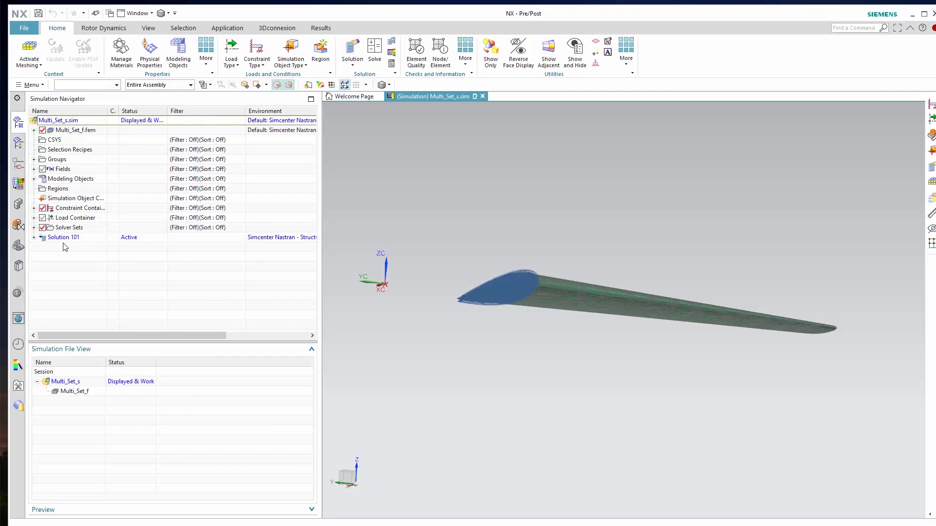
pyautogui.click(34, 237)
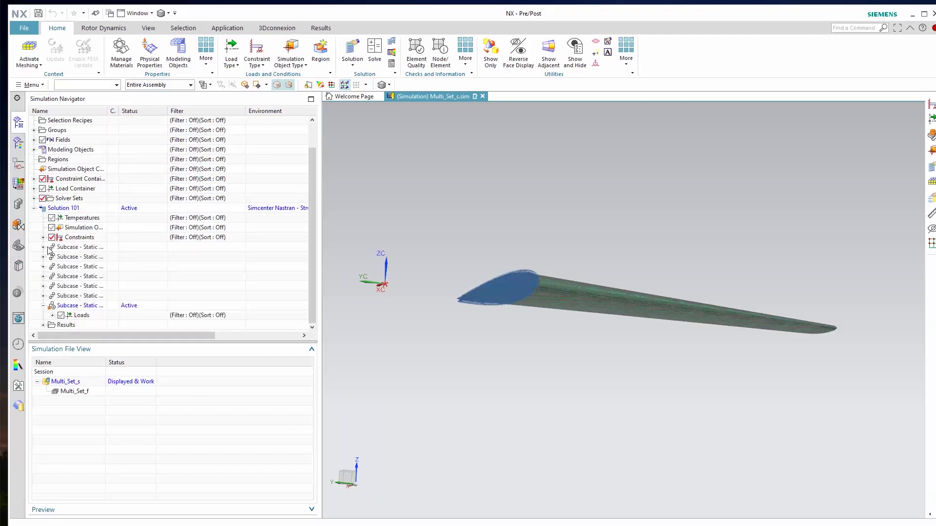
pyautogui.doubleClick(106, 111)
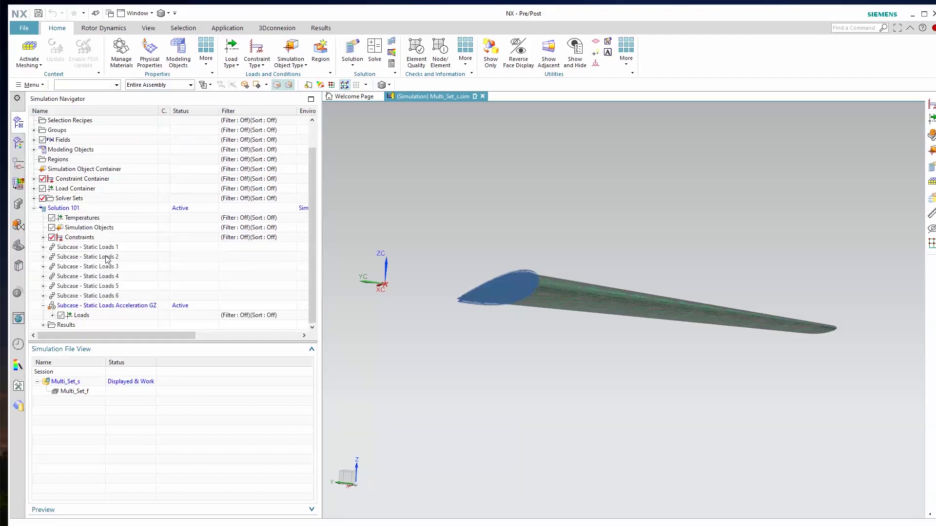
pyautogui.click(43, 306)
pyautogui.click(42, 325)
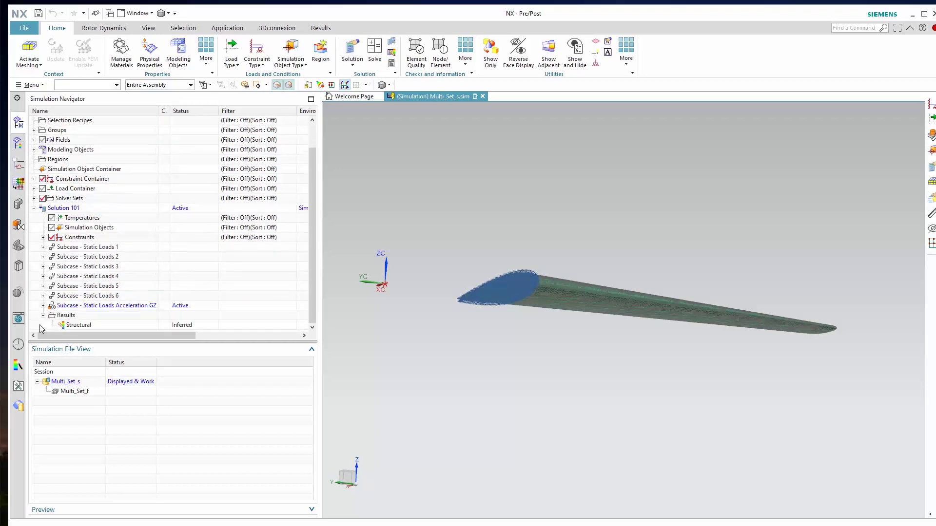
# - Load the Structural results of Solution 101 and plot the nodal Z displacement of Subcase - Static Loads 1
pyautogui.doubleClick(74, 325)
pyautogui.doubleClick(53, 141)
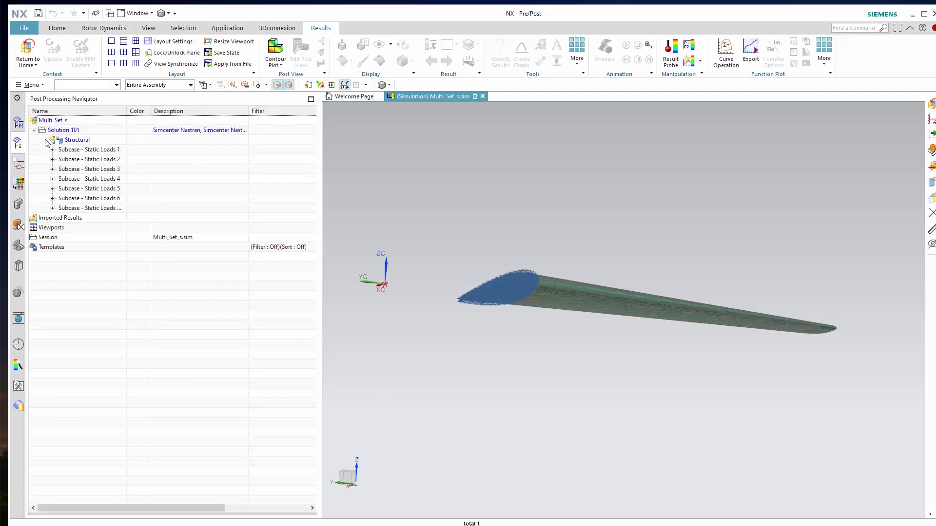
pyautogui.doubleClick(59, 151)
pyautogui.click(61, 159)
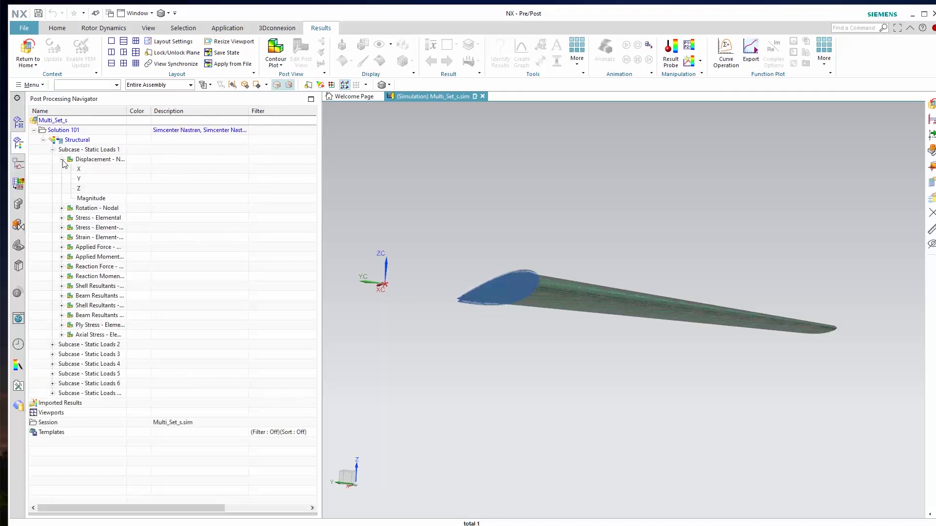
pyautogui.doubleClick(87, 188)
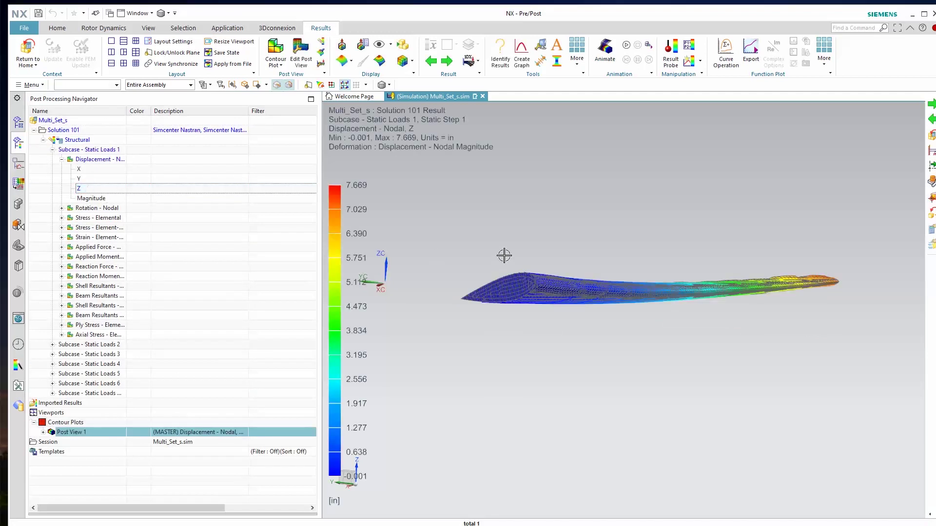
# - Orbit to see the wing's upper surface and turn off the deformed shape in the displacement plot
pyautogui.moveTo(518, 249)
pyautogui.mouseDown(button='middle')
pyautogui.moveTo(522, 263)
pyautogui.moveTo(530, 250)
pyautogui.mouseUp(button='middle')
pyautogui.click(478, 61)
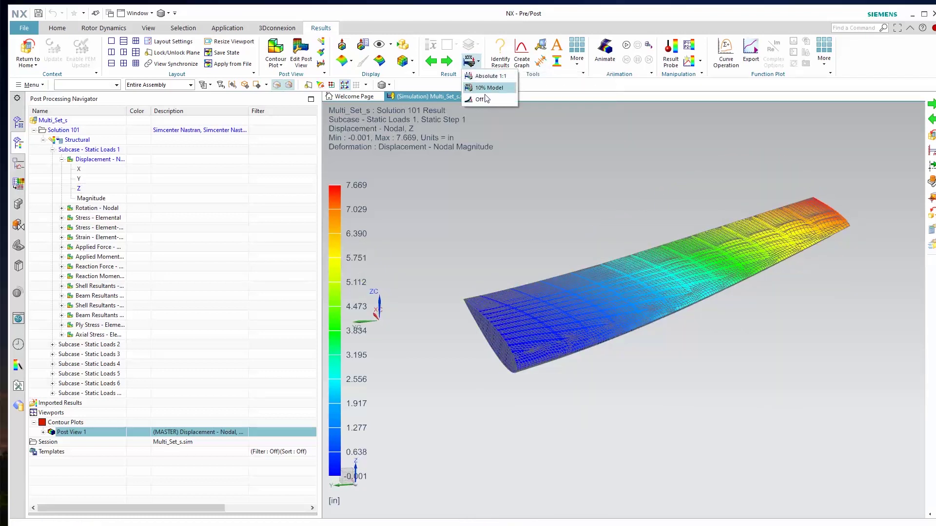
pyautogui.click(479, 99)
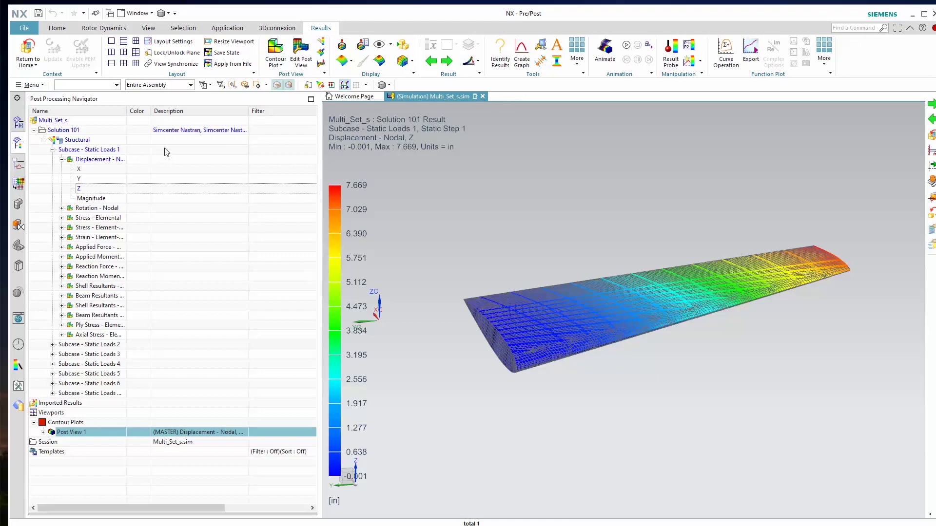
# - Plot the nodal Z displacement of Subcase - Static Loads 2 for comparison, and collapse the result lists of both subcases
pyautogui.click(100, 344)
pyautogui.click(52, 344)
pyautogui.click(62, 354)
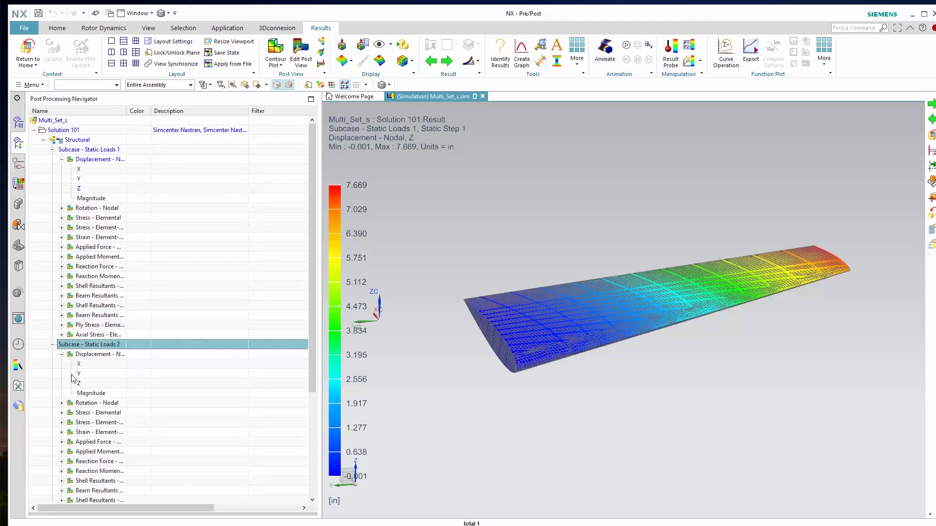
pyautogui.doubleClick(79, 385)
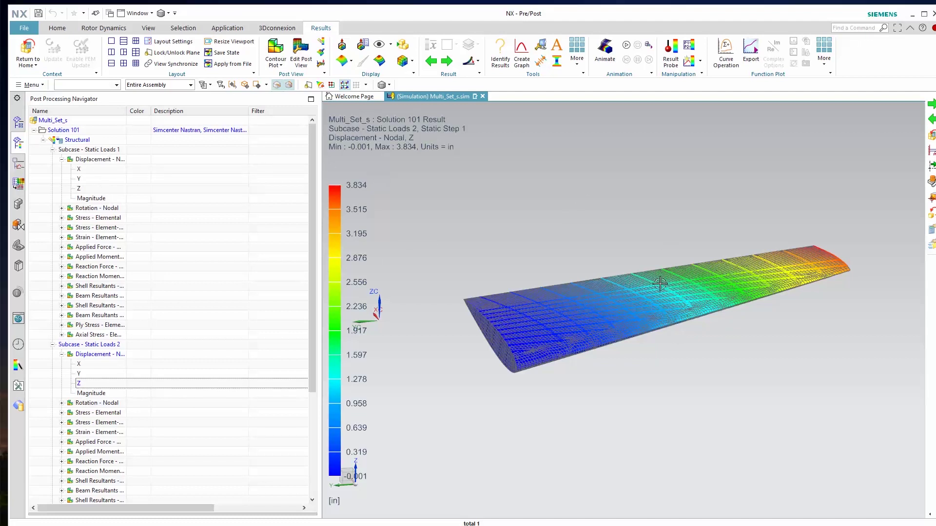
pyautogui.click(62, 160)
pyautogui.click(52, 150)
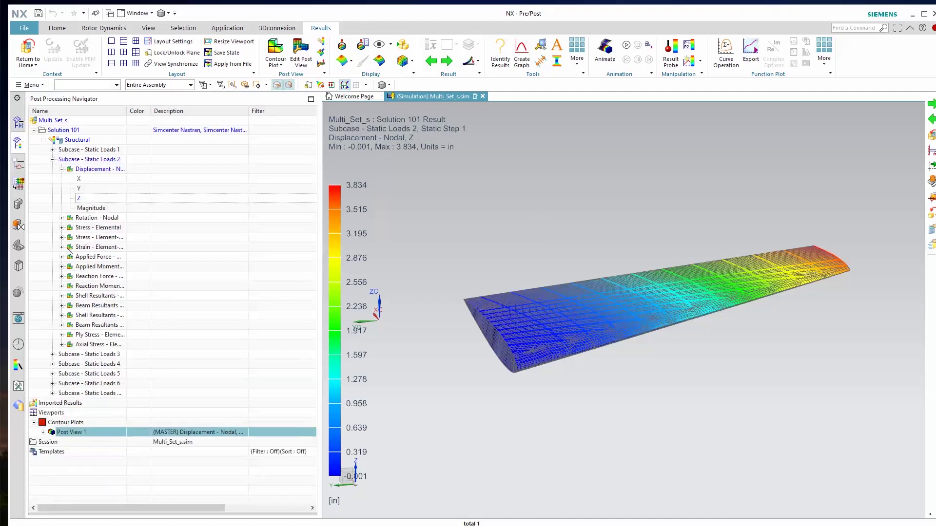
pyautogui.click(62, 170)
pyautogui.click(52, 160)
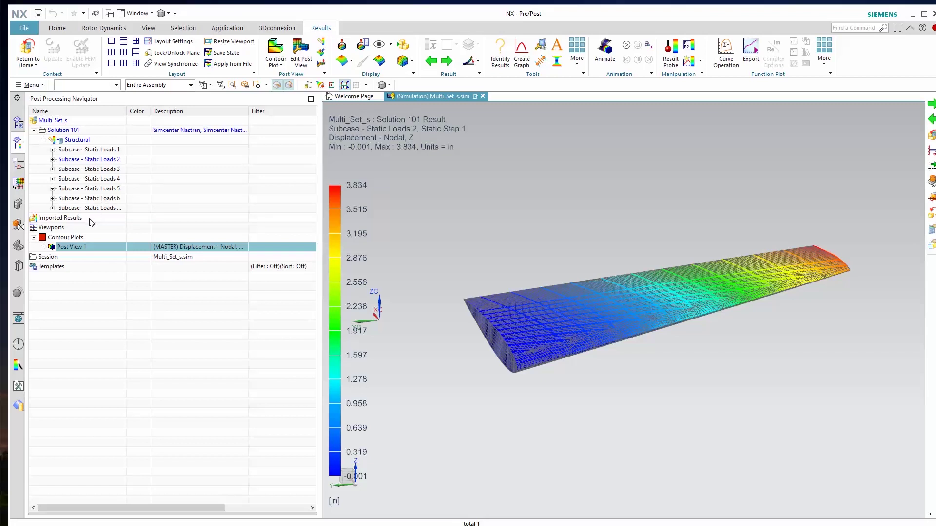
# - Open Combined Loadcases for the Structural results and create a combined load case named "case 1 - case 2"
pyautogui.click(18, 122)
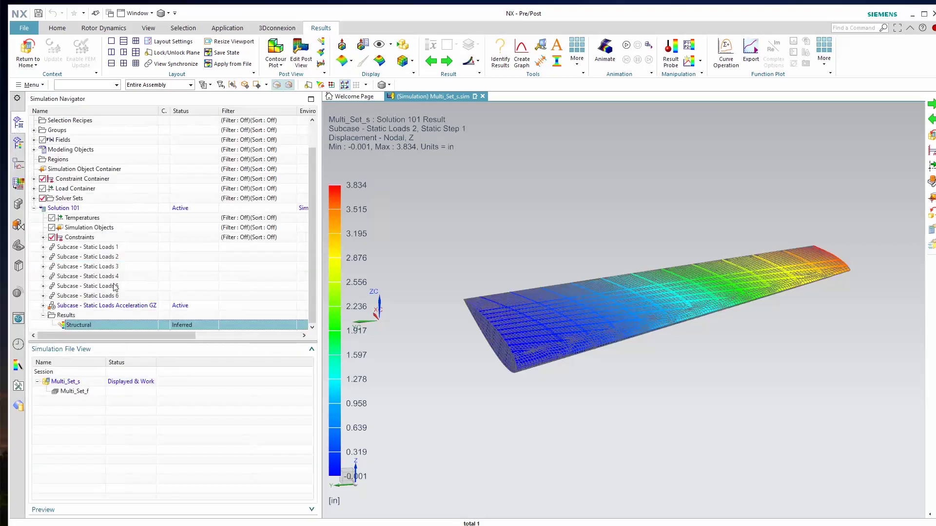
pyautogui.rightClick(78, 328)
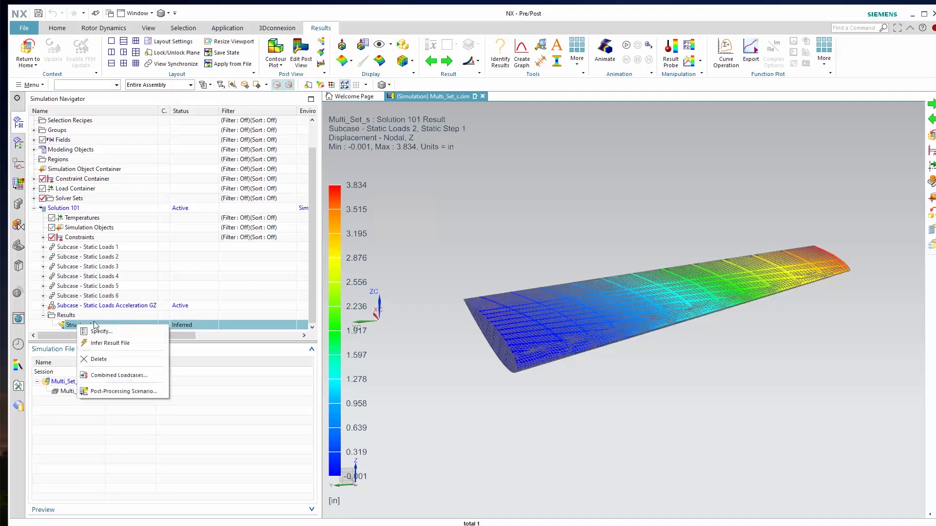
pyautogui.click(121, 379)
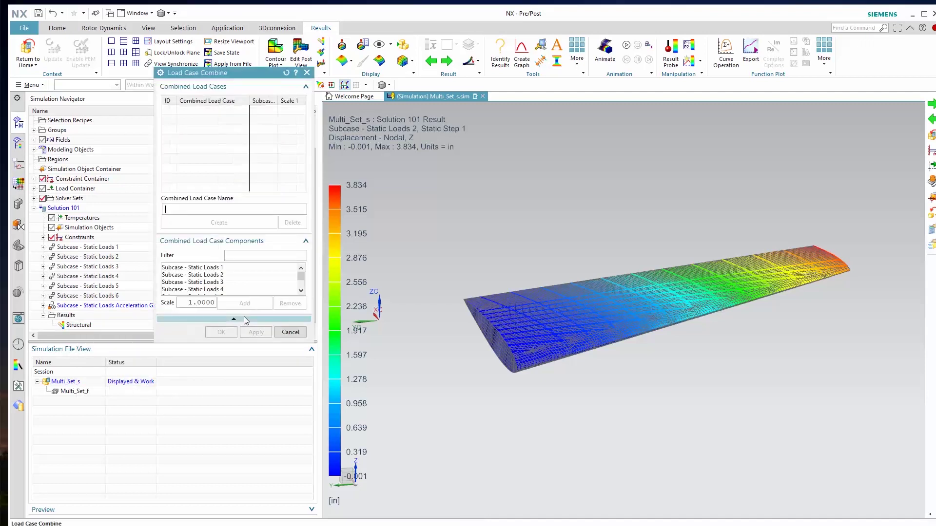
pyautogui.click(317, 187)
pyautogui.write('case 1')
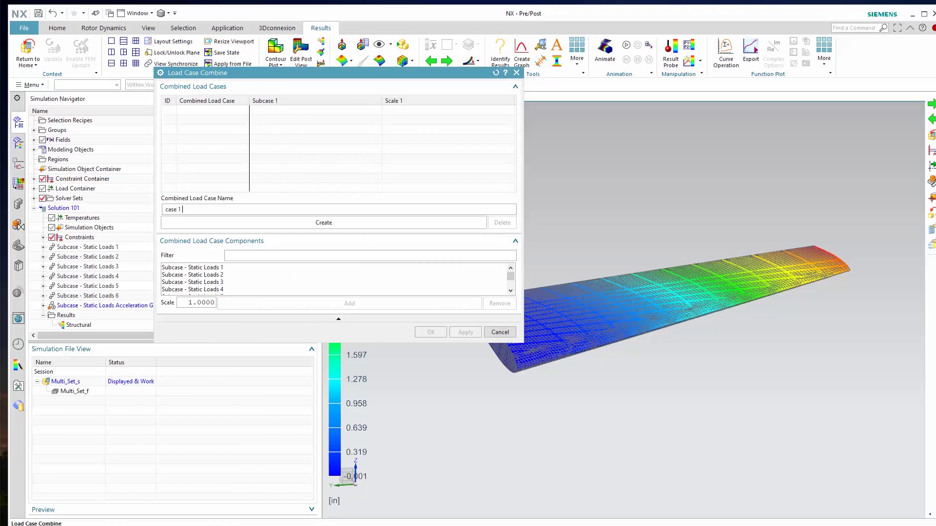
pyautogui.write(' - case 2')
pyautogui.click(245, 226)
# - Add Subcase - Static Loads 1 with scale 1 and Subcase - Static Loads 2 with scale -1 to the combined case, and accept it
pyautogui.click(212, 268)
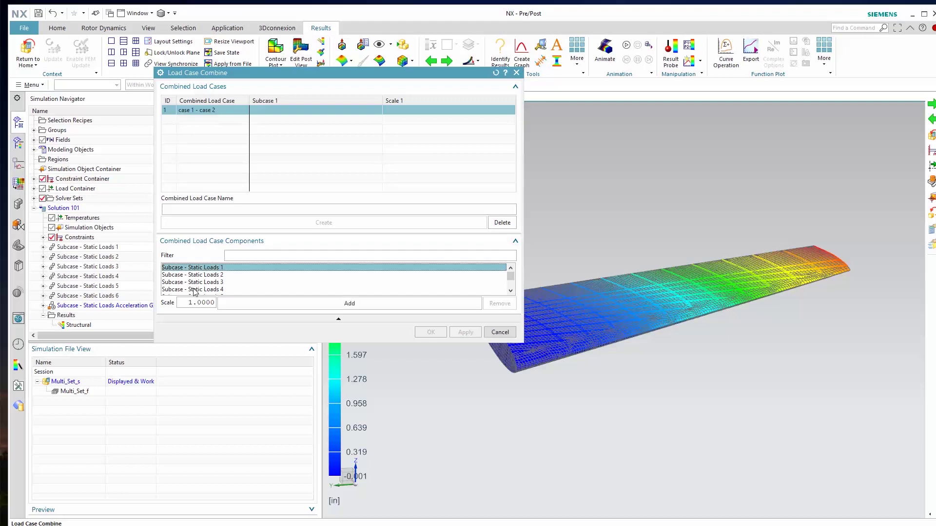
pyautogui.click(324, 304)
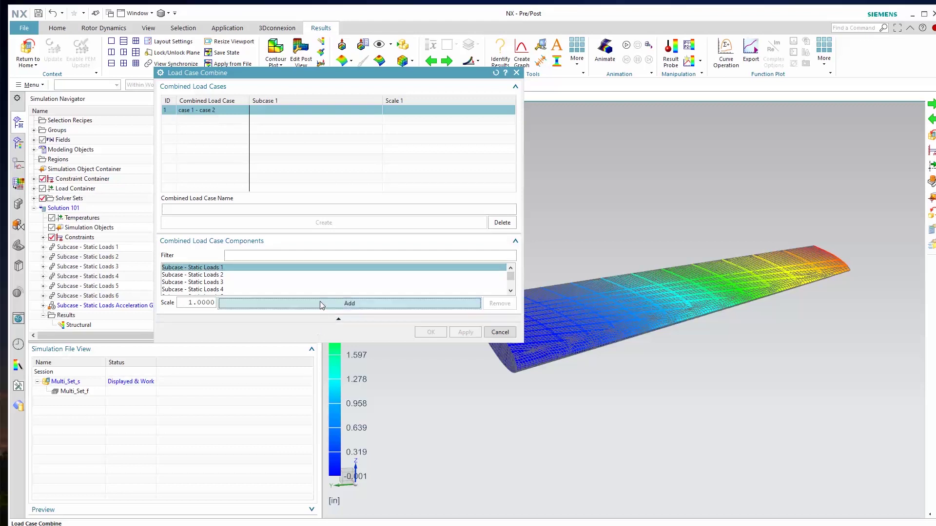
pyautogui.click(191, 302)
pyautogui.write('-')
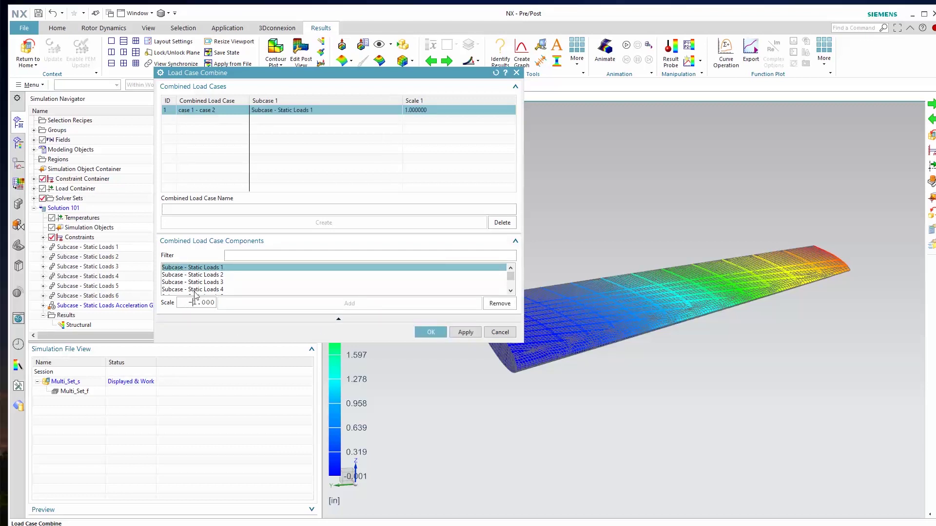
pyautogui.click(212, 275)
pyautogui.click(320, 305)
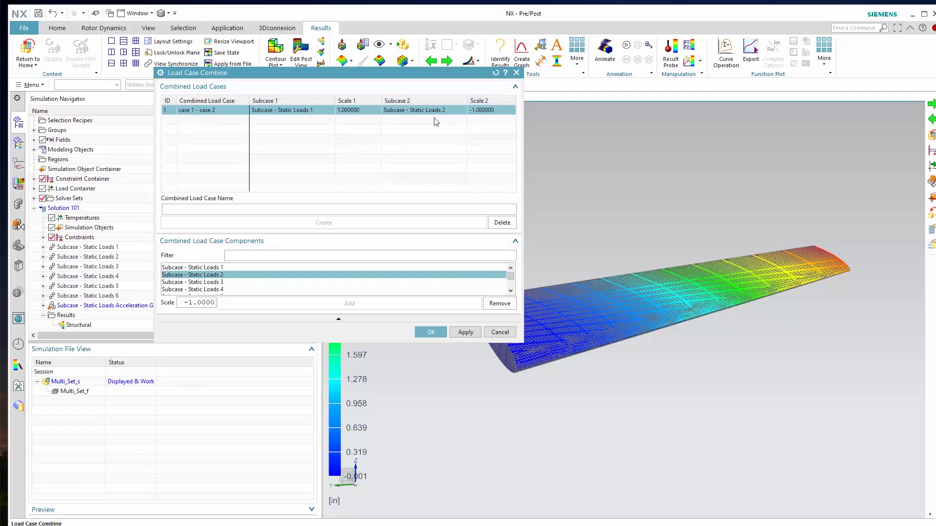
pyautogui.click(431, 332)
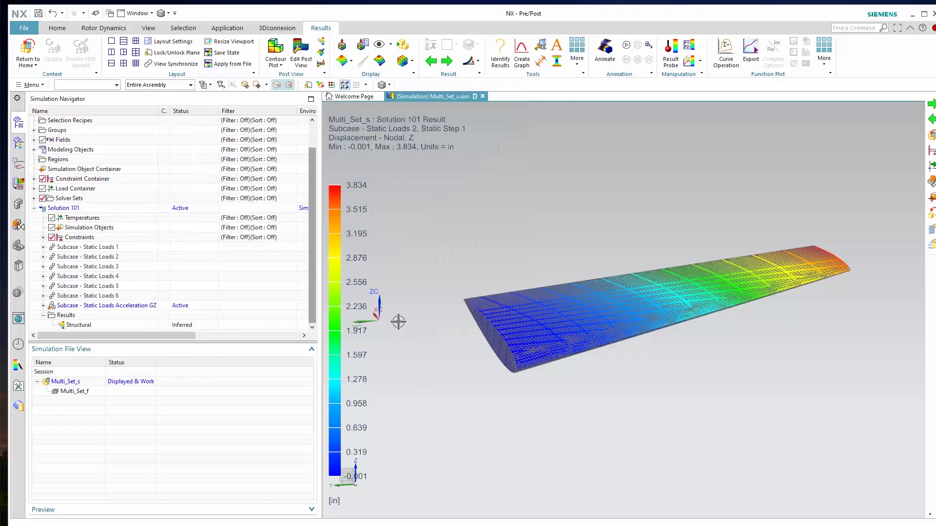
# - Plot the nodal Z displacement of the combined load case "case 1 - case 2" from the Structural results
pyautogui.click(19, 142)
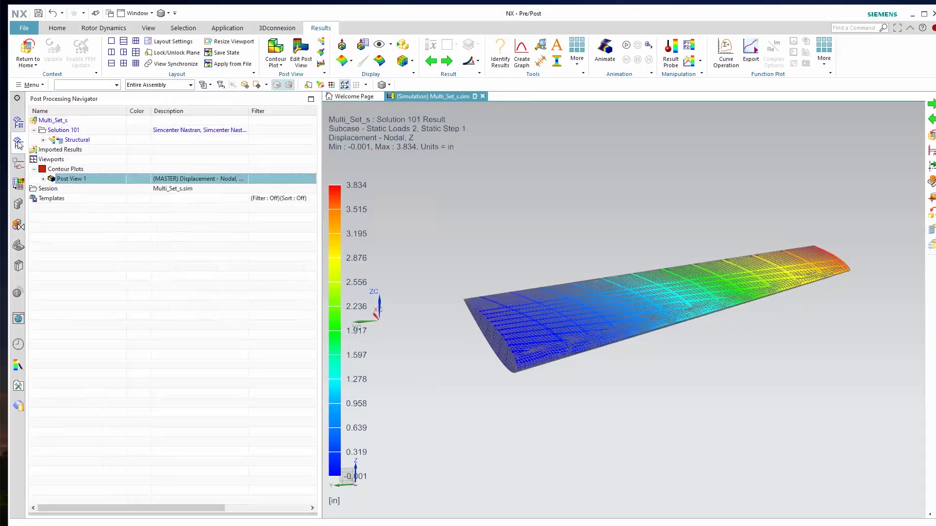
pyautogui.click(44, 139)
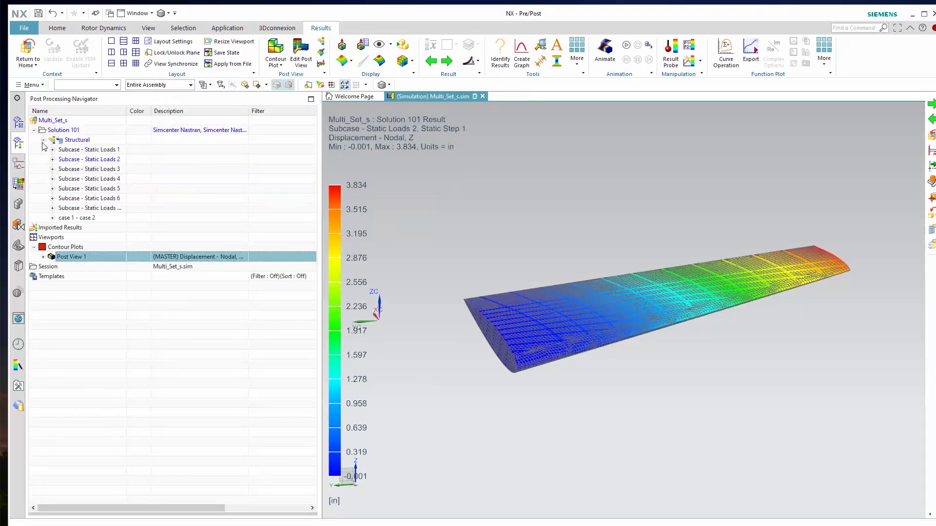
pyautogui.click(78, 219)
pyautogui.click(52, 218)
pyautogui.click(62, 228)
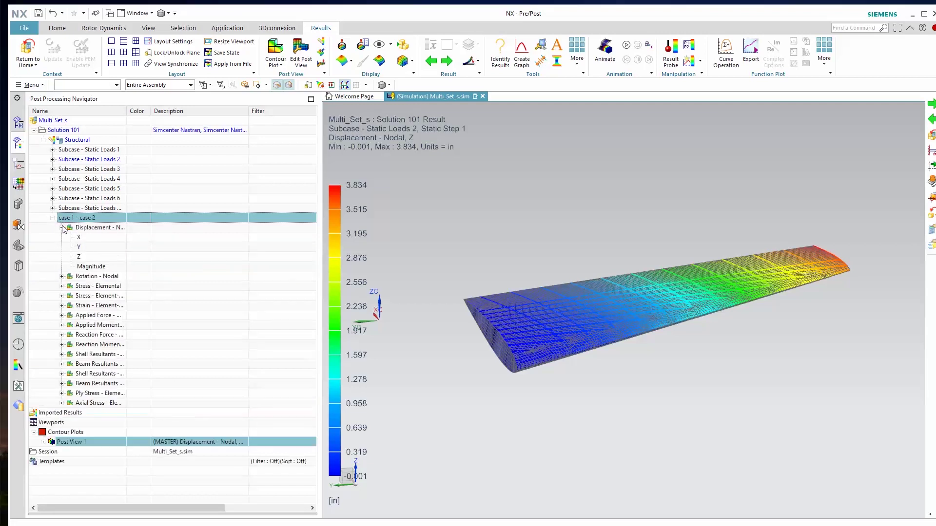
pyautogui.doubleClick(89, 258)
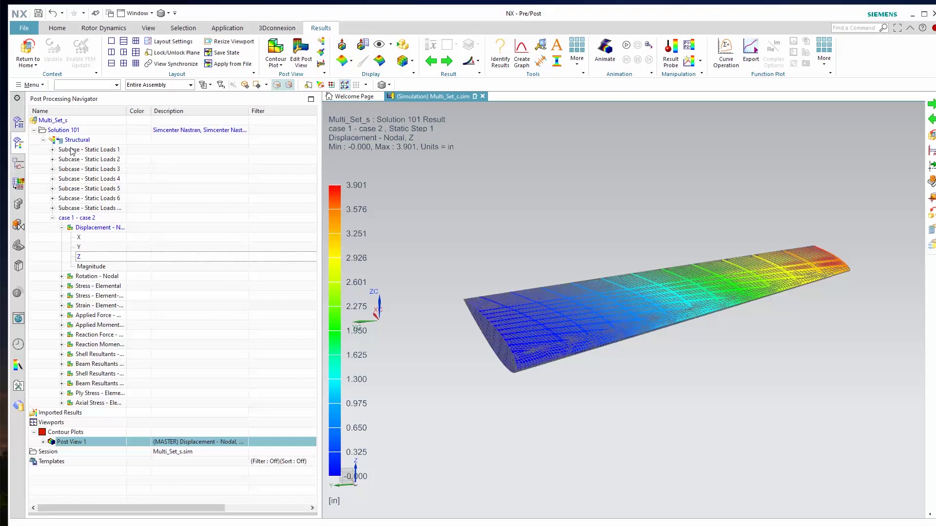
# - Split the display into one large and two stacked viewports, and plot the Z displacement of Subcase - Static Loads 1 in the upper stacked one
pyautogui.click(123, 63)
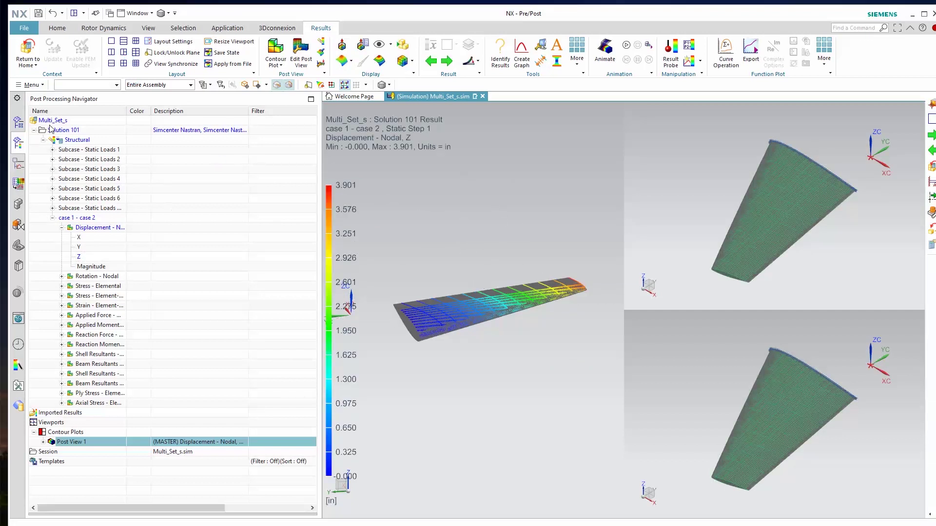
pyautogui.click(53, 150)
pyautogui.click(61, 159)
pyautogui.rightClick(79, 188)
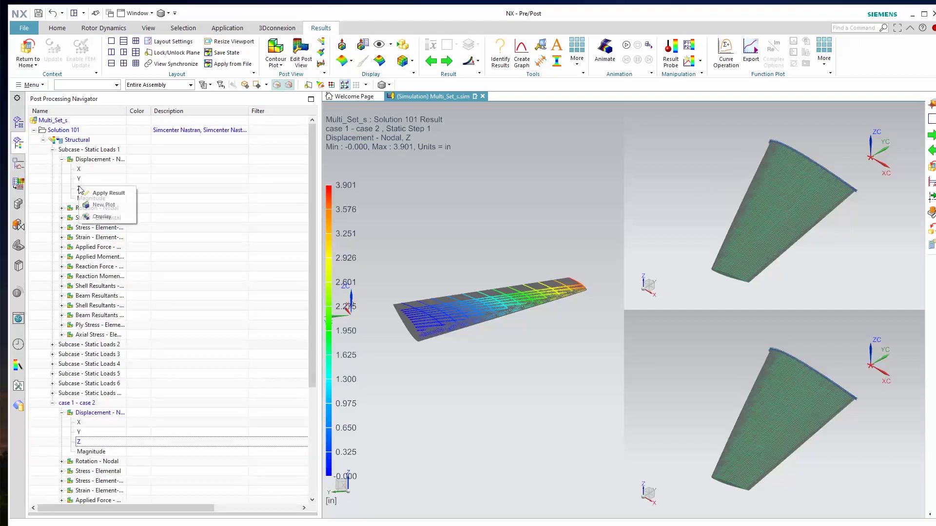
pyautogui.click(100, 205)
pyautogui.click(757, 174)
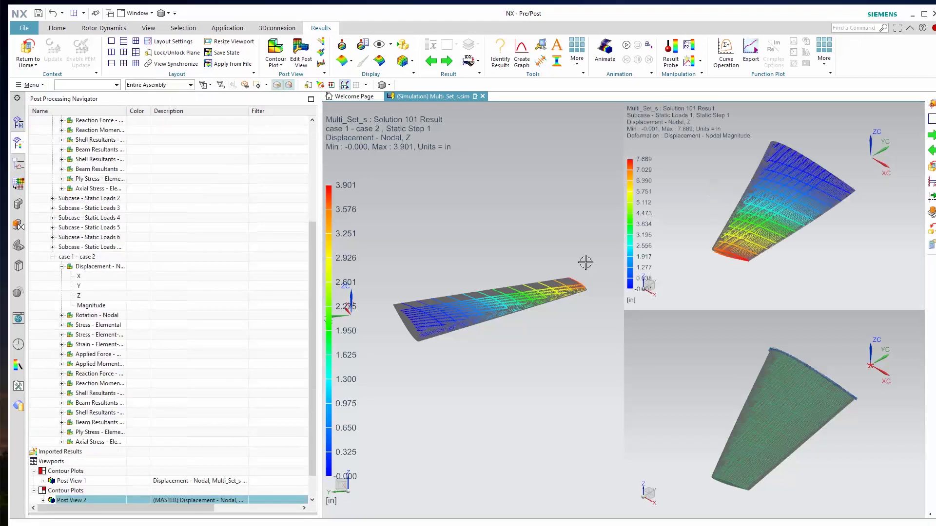
# - Plot the nodal Z displacement of Subcase - Static Loads 2 in the empty lower stacked viewport
pyautogui.scroll(5, 85, 187)
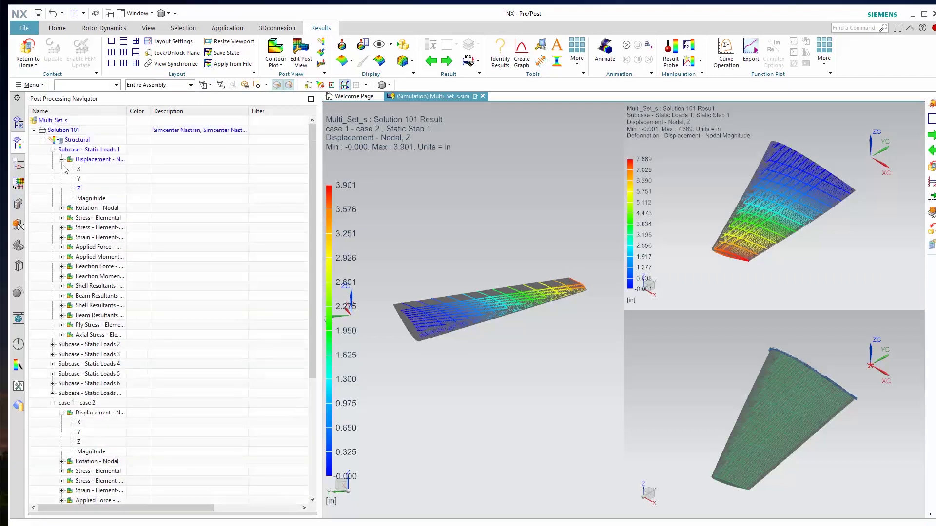
pyautogui.click(52, 149)
pyautogui.click(52, 160)
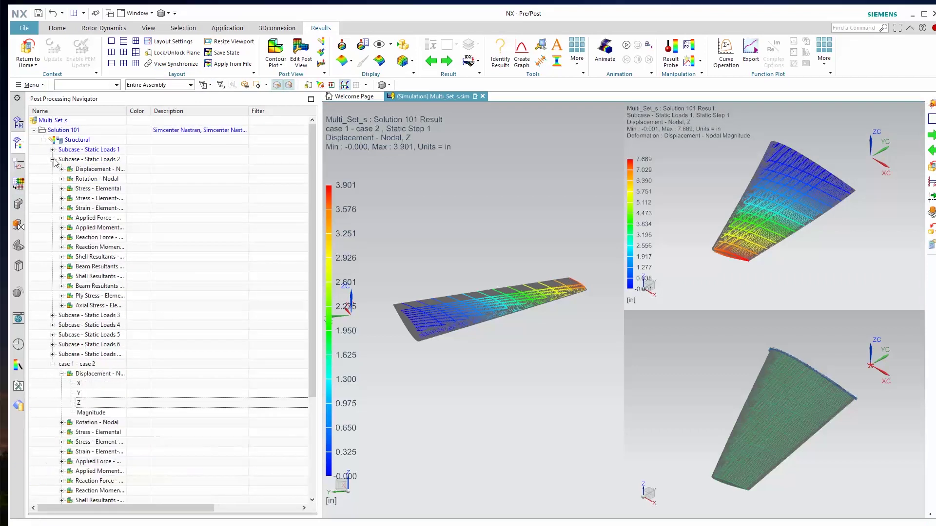
pyautogui.click(61, 170)
pyautogui.rightClick(80, 198)
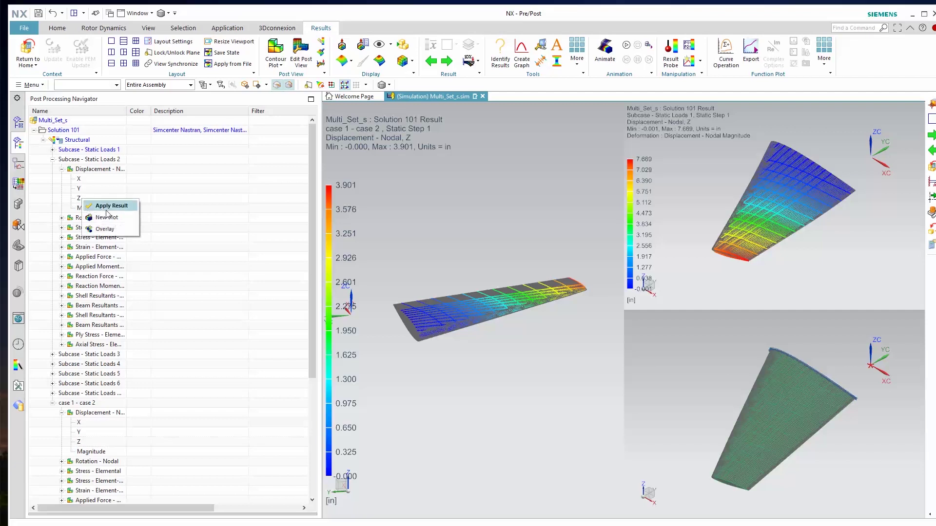
pyautogui.click(113, 218)
pyautogui.click(756, 424)
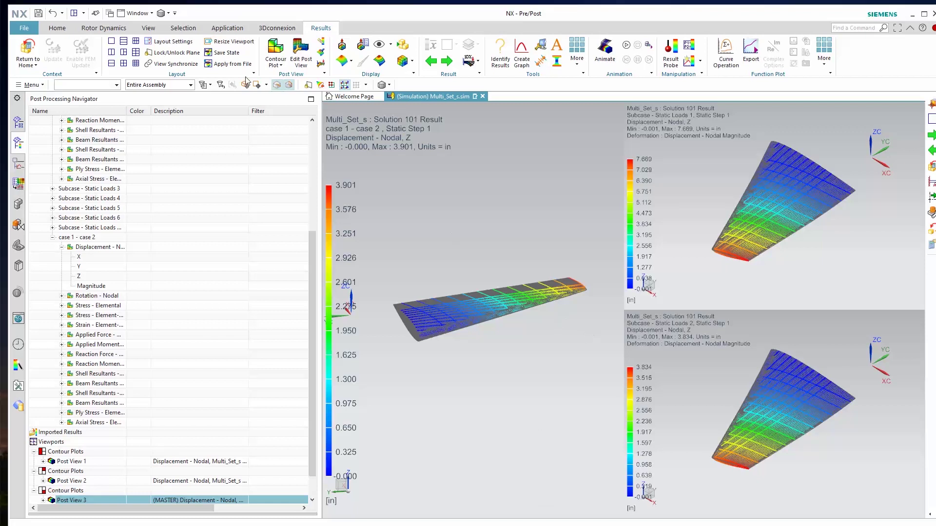
# - Synchronize the views of the three displacement plot viewports
pyautogui.click(173, 64)
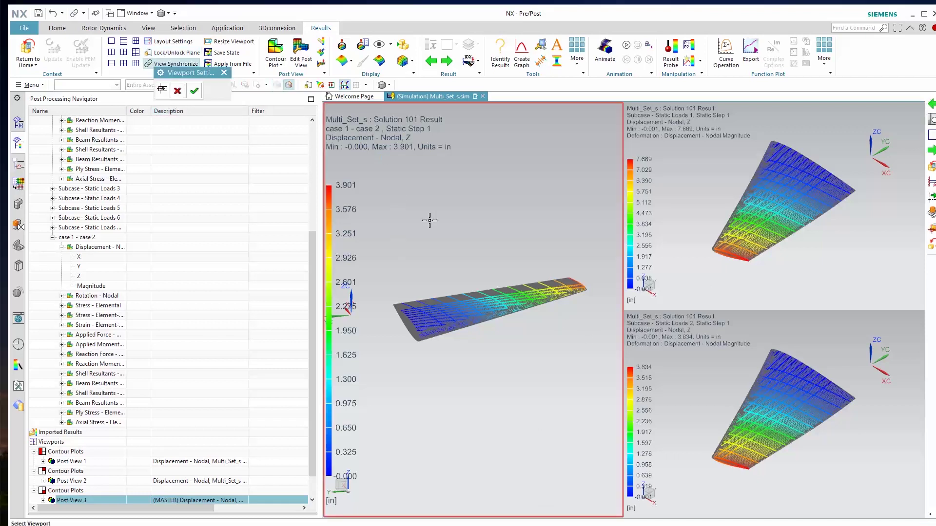
pyautogui.click(809, 435)
pyautogui.click(193, 91)
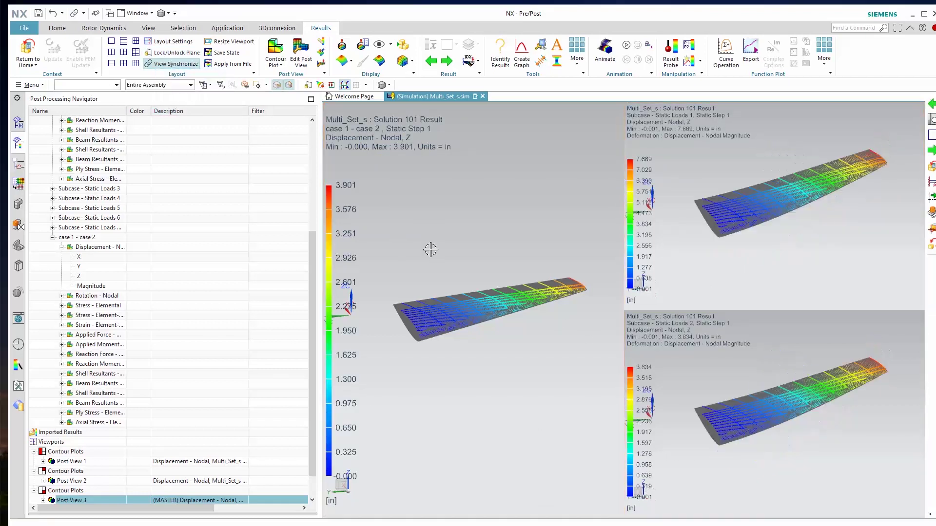
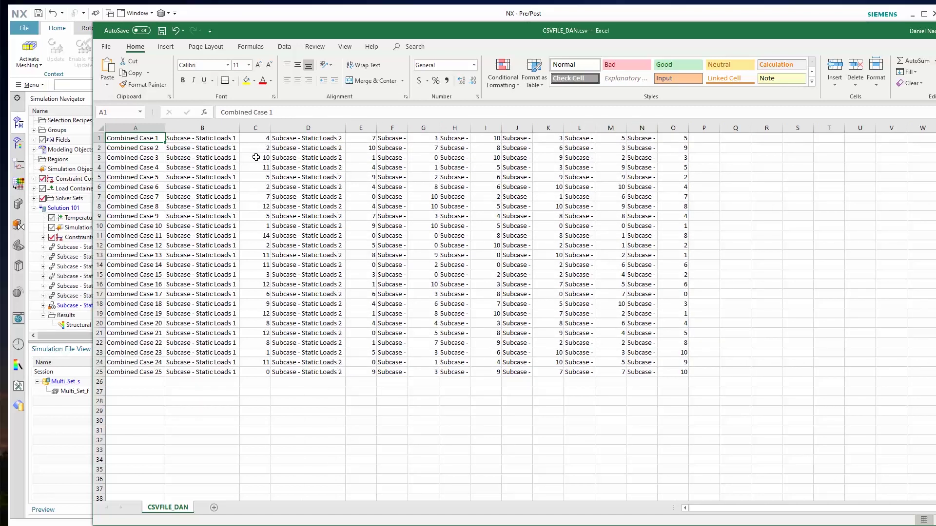
# - Review the combined case names, subcases and scale factors in CSVFILE_DAN.csv in Excel, and close the file without saving
pyautogui.moveTo(255, 137); pyautogui.dragTo(262, 372)
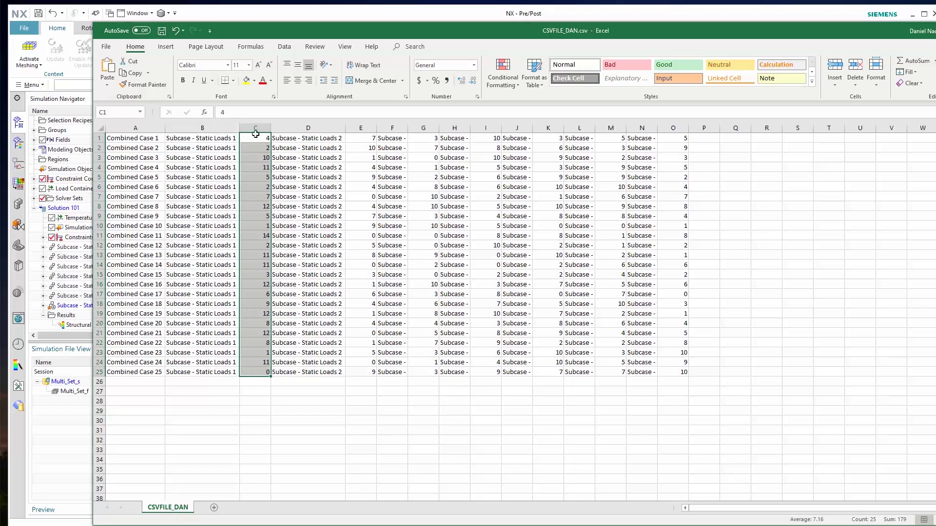
pyautogui.click(150, 137)
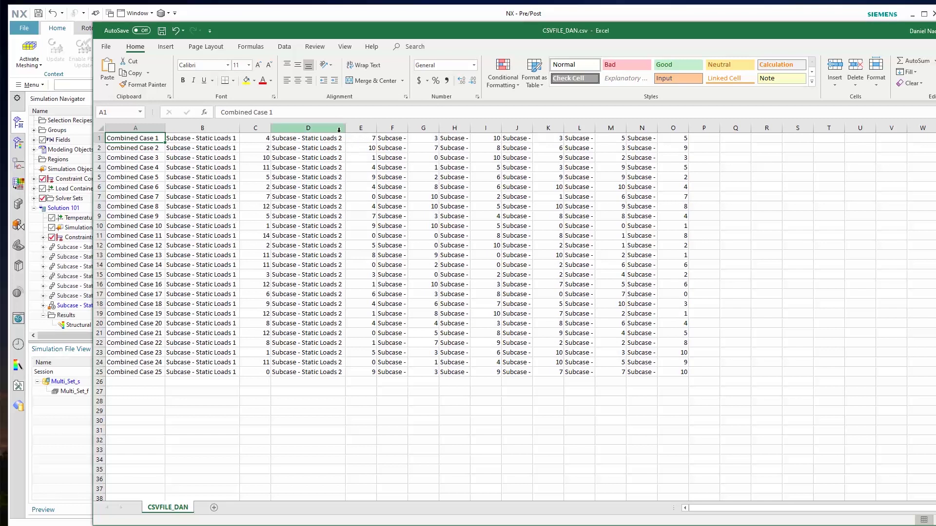
pyautogui.doubleClick(408, 128)
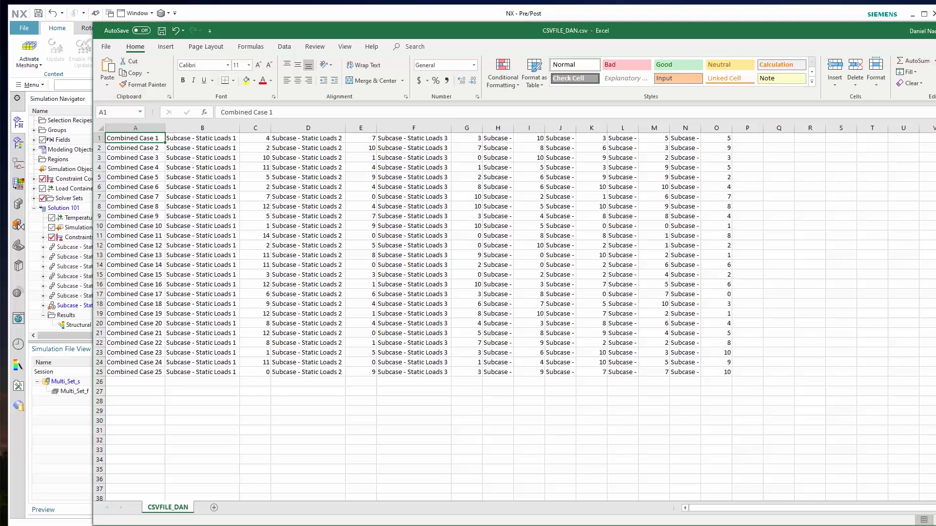
pyautogui.hotkey('alt', 'F4')
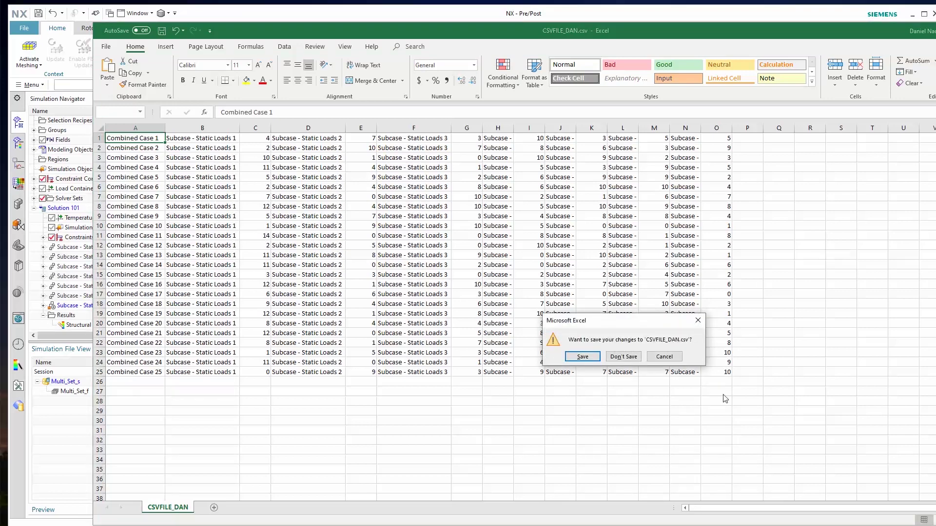
pyautogui.click(623, 357)
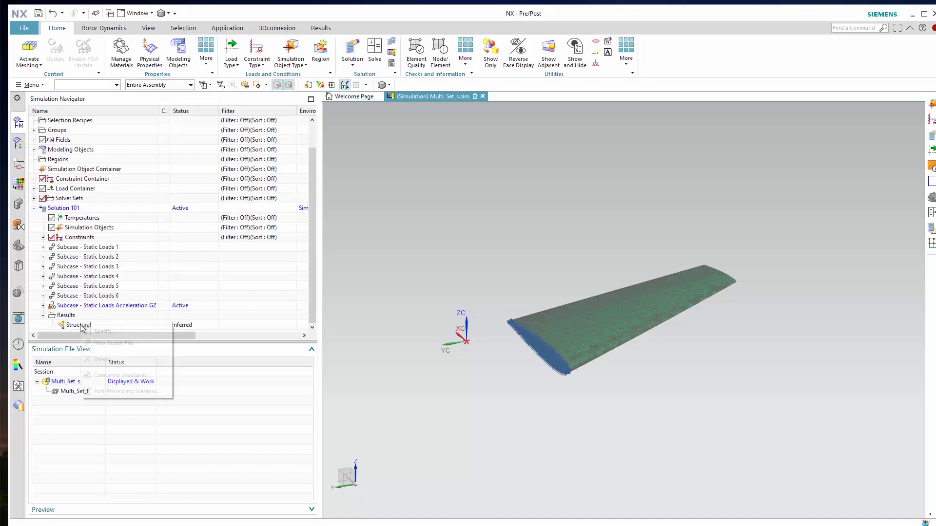
# - Open Combined Loadcases for the Structural results and delete the combined load case "case 1 - case 2"
pyautogui.rightClick(80, 325)
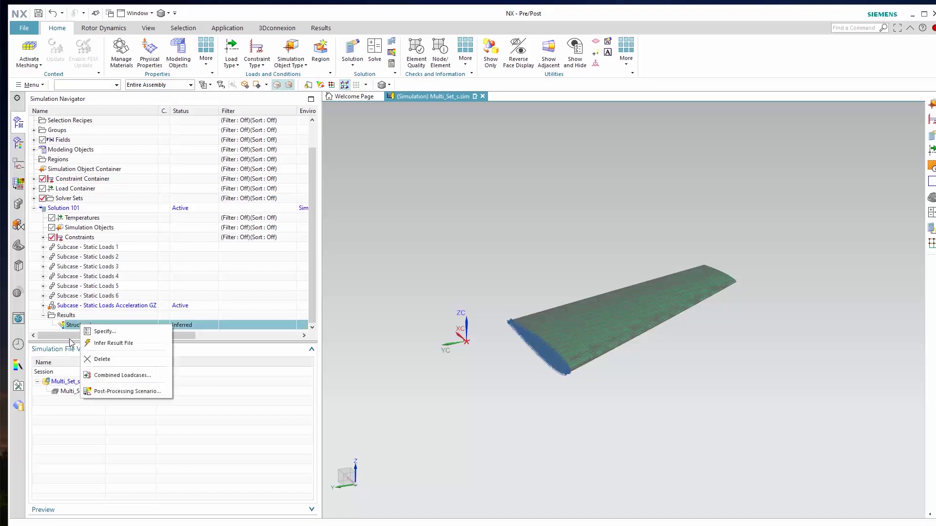
pyautogui.click(117, 375)
pyautogui.doubleClick(243, 112)
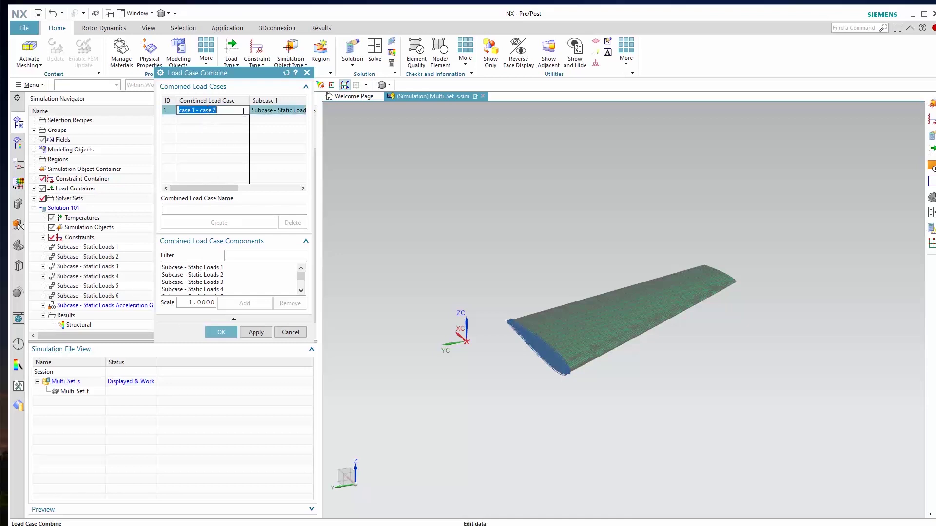
pyautogui.click(220, 126)
pyautogui.click(212, 122)
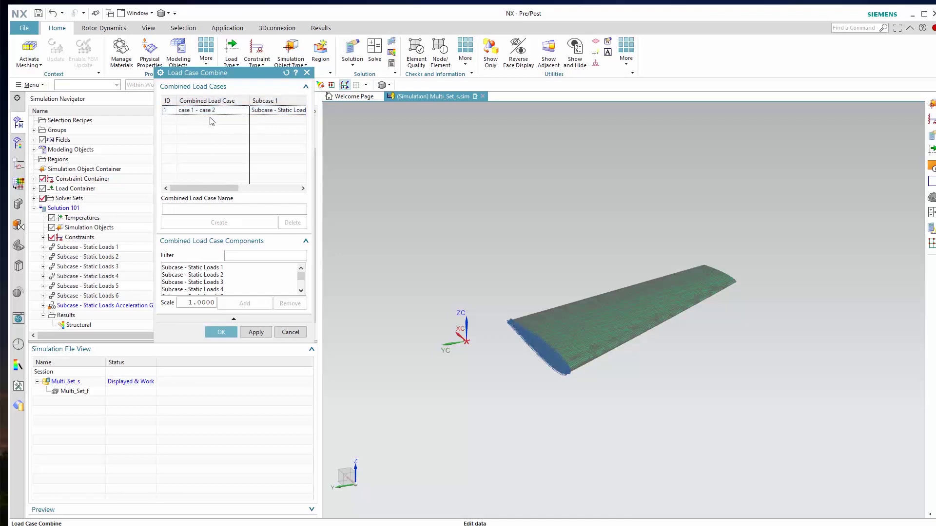
pyautogui.doubleClick(209, 110)
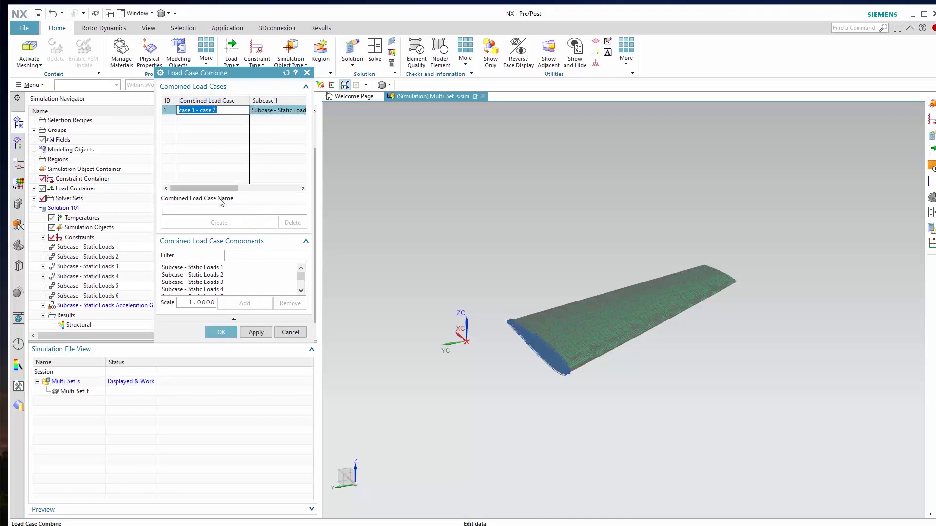
pyautogui.click(203, 132)
pyautogui.click(293, 222)
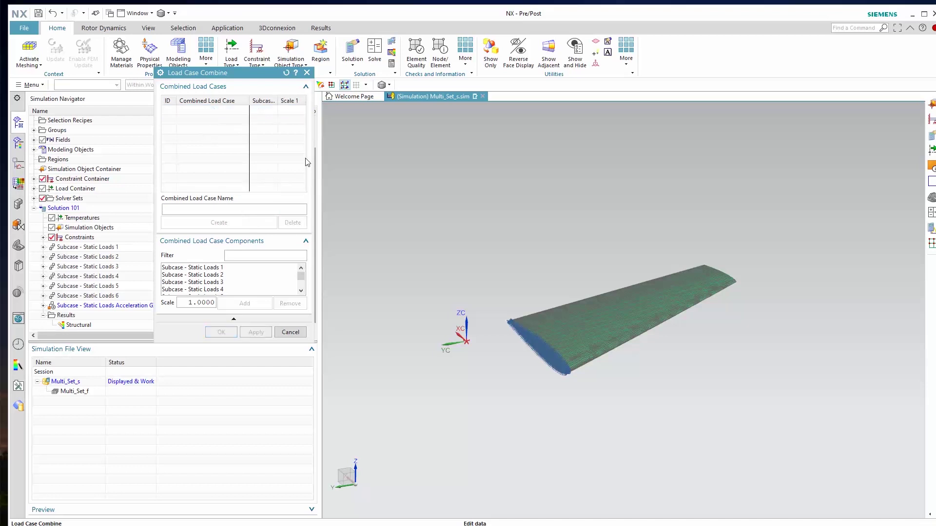
# - Import the combined load cases from CSVFILE_DAN.csv, enlarging the Load Case Combine dialog to show them, and accept them
pyautogui.moveTo(312, 145); pyautogui.dragTo(703, 147)
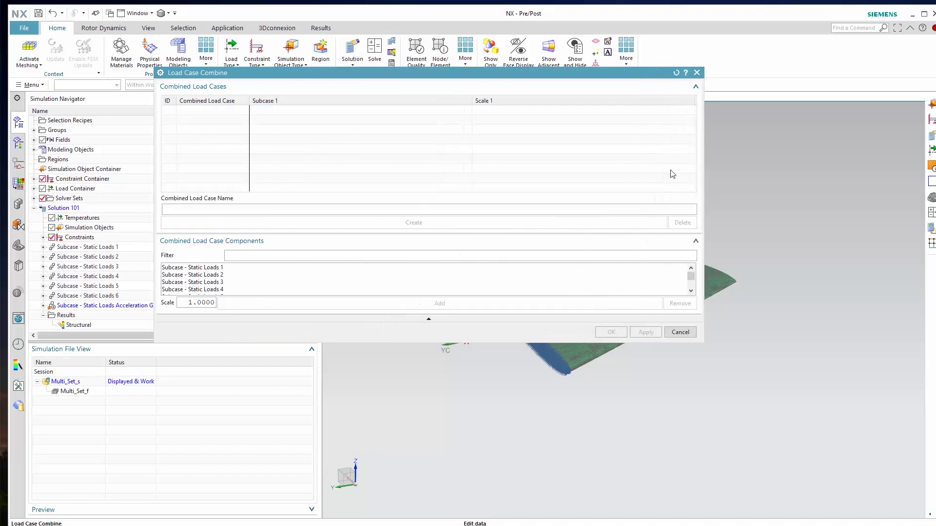
pyautogui.rightClick(277, 133)
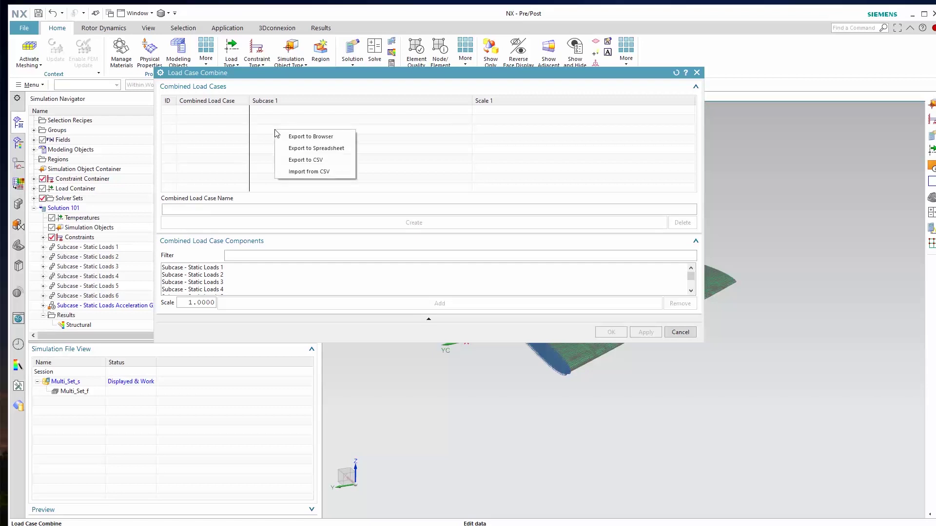
pyautogui.click(322, 172)
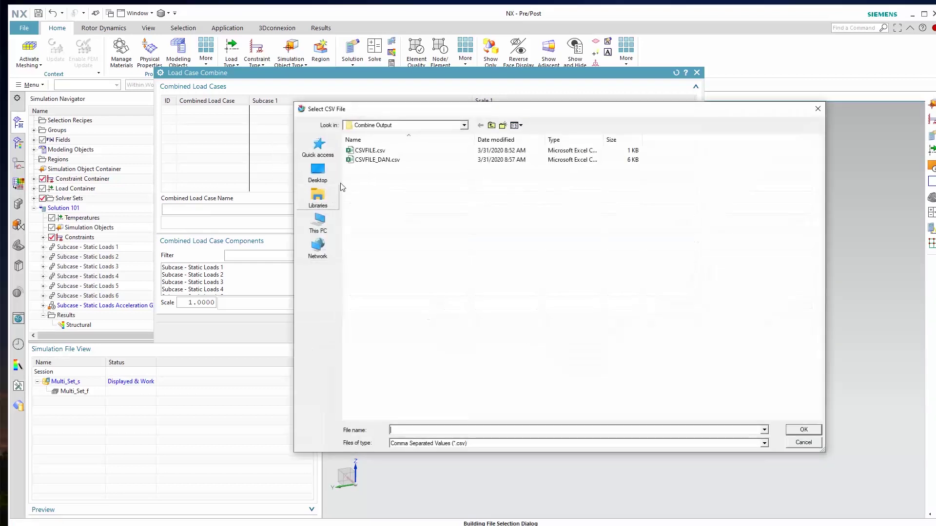
pyautogui.click(376, 160)
pyautogui.doubleClick(376, 160)
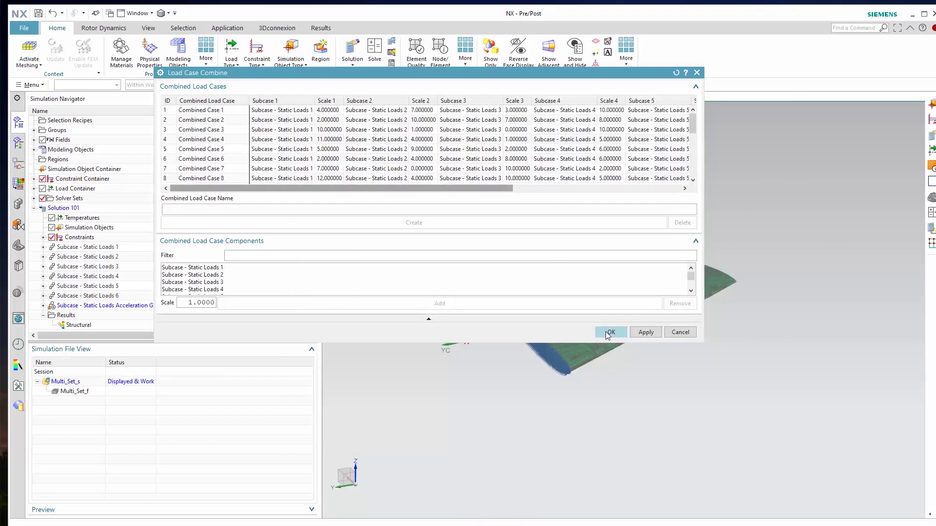
pyautogui.moveTo(703, 342); pyautogui.dragTo(796, 506)
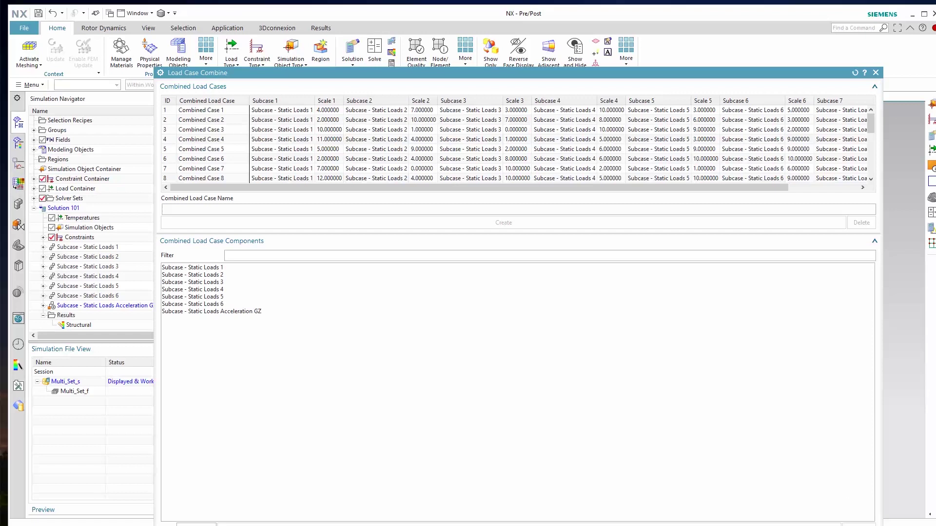
pyautogui.press('Escape')
# - Load the Structural results and plot the nodal Z displacement of Combined Case 1
pyautogui.doubleClick(76, 325)
pyautogui.click(44, 140)
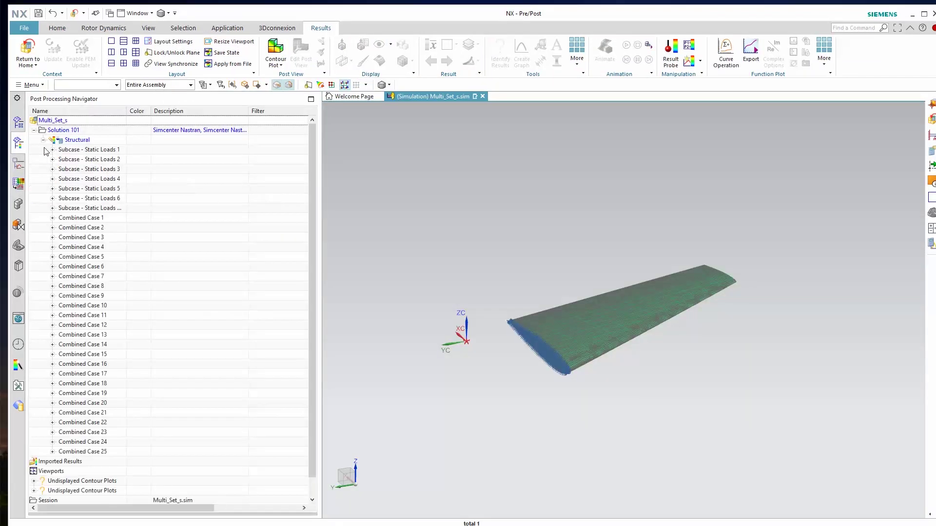
pyautogui.click(107, 222)
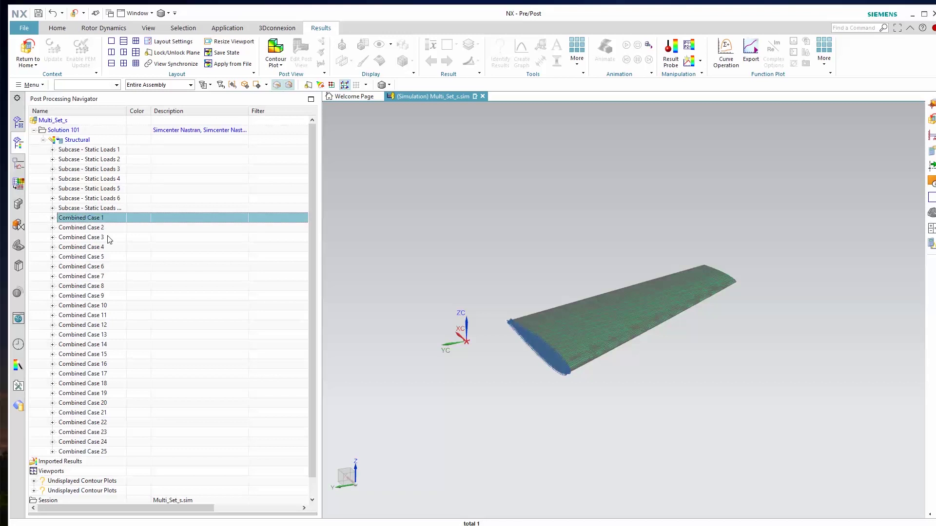
pyautogui.click(54, 218)
pyautogui.click(61, 228)
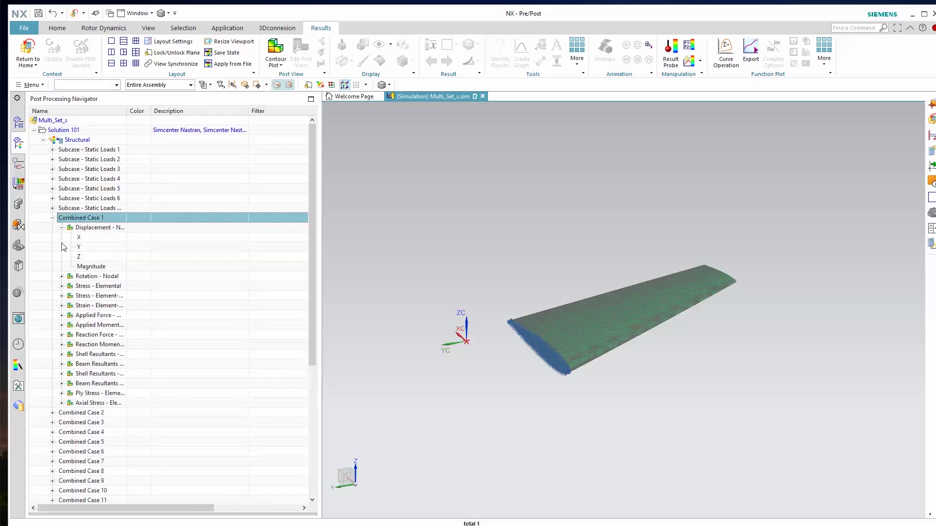
pyautogui.doubleClick(86, 258)
# - Turn off the deformed shape so the Combined Case 1 plot shows the undeformed wing
pyautogui.scroll(4, 276, 314)
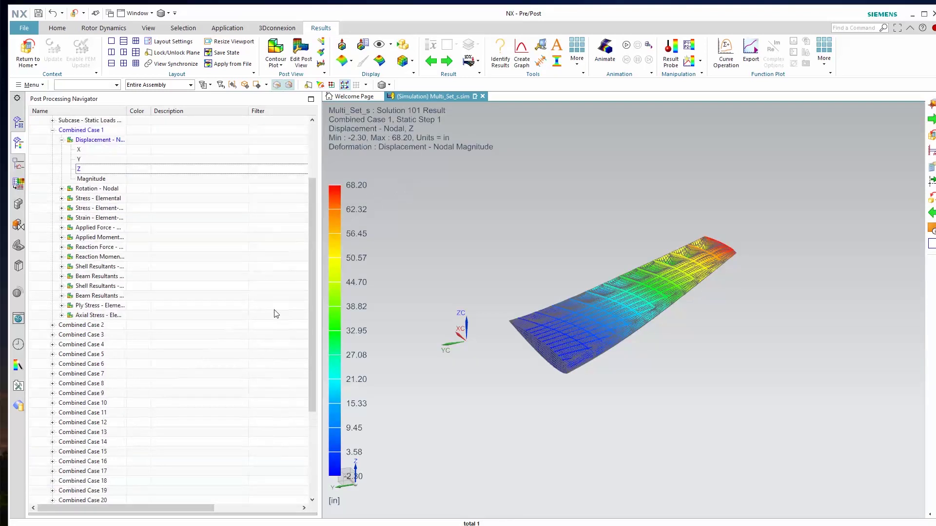
pyautogui.scroll(2, 275, 314)
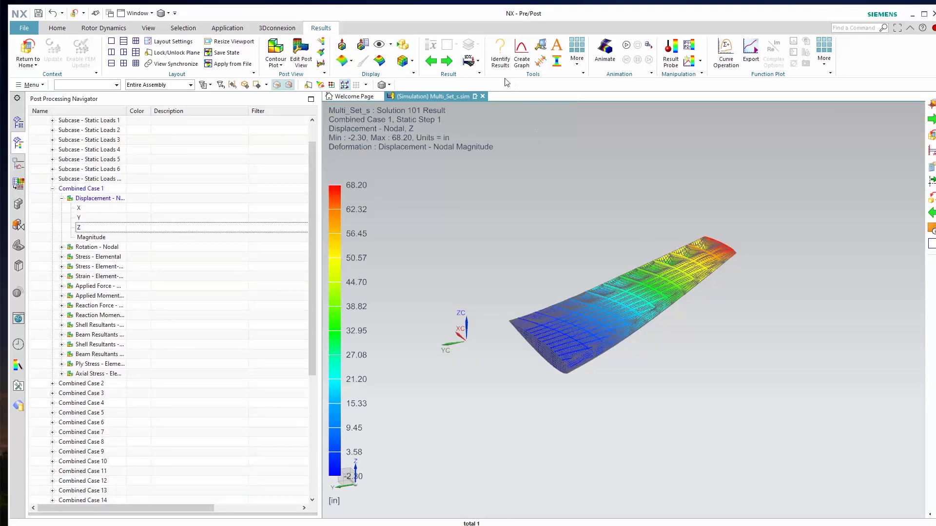
pyautogui.click(478, 62)
pyautogui.click(470, 100)
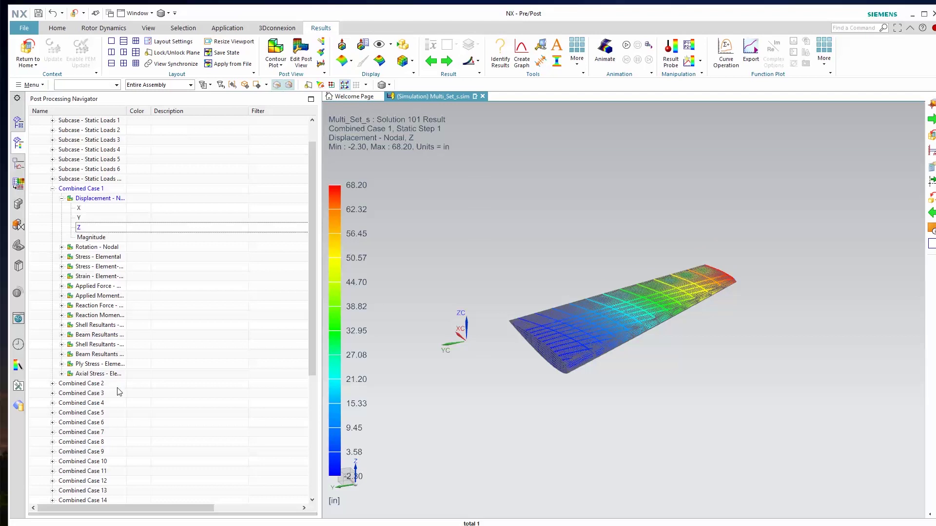
# - Plot the nodal Z displacement of Combined Case 2, and collapse the result lists of both combined cases
pyautogui.click(53, 383)
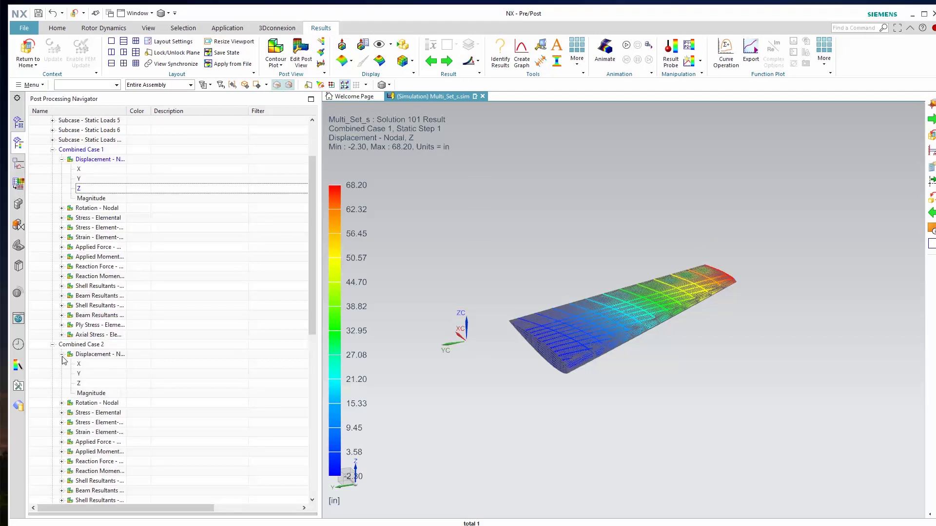
pyautogui.doubleClick(81, 385)
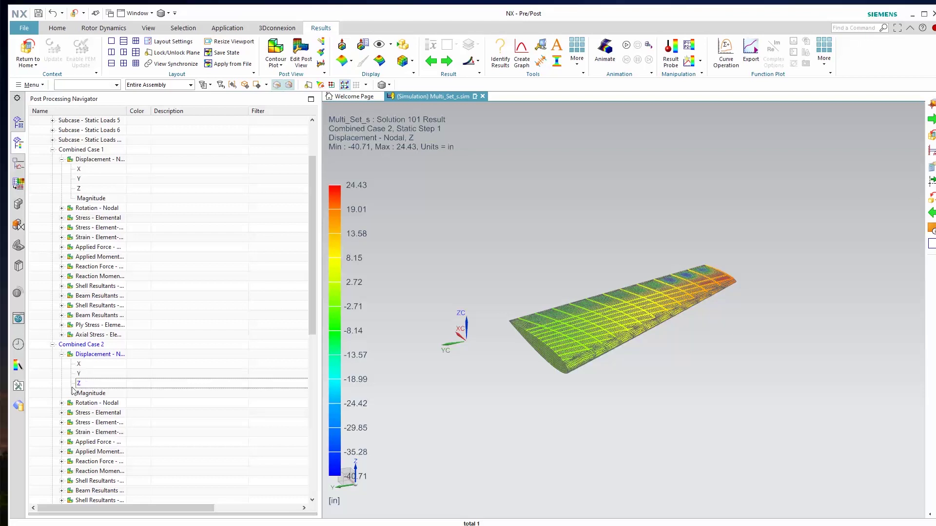
pyautogui.click(53, 344)
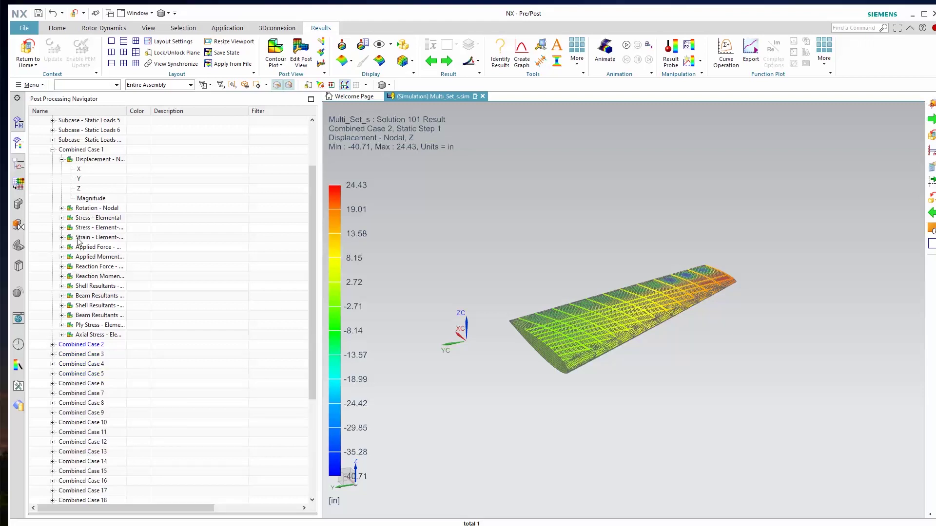
pyautogui.click(53, 149)
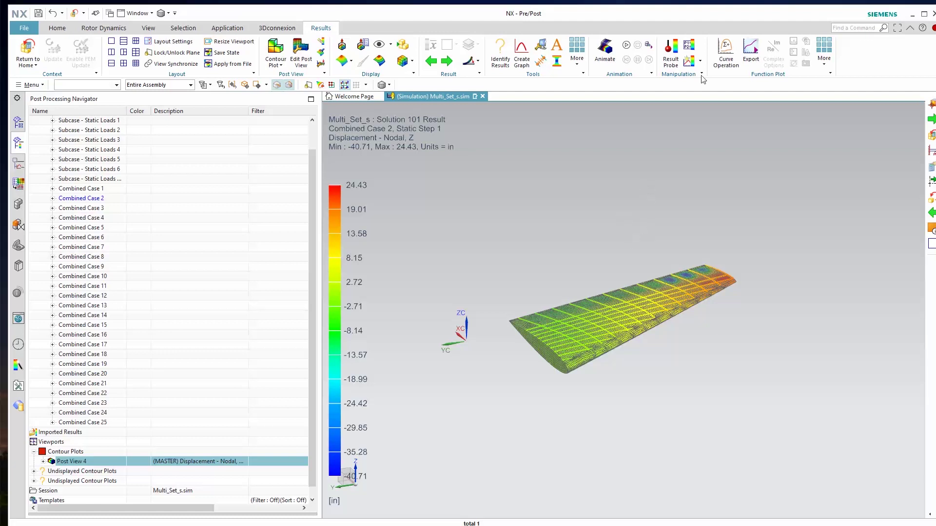
# - Start a results Envelope on the Solution 101 result and add nodal displacement X for All Subcases to its input list
pyautogui.click(701, 61)
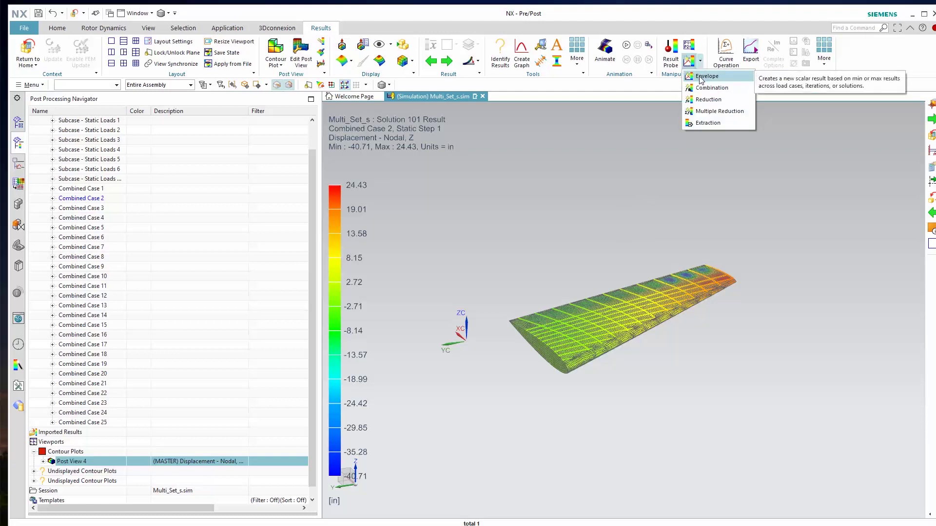
pyautogui.click(702, 77)
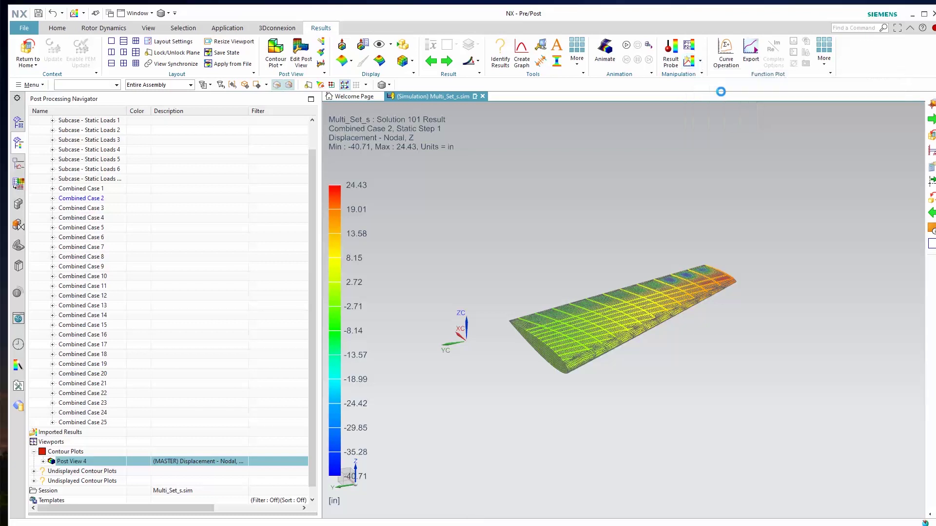
pyautogui.moveTo(275, 74); pyautogui.dragTo(404, 54)
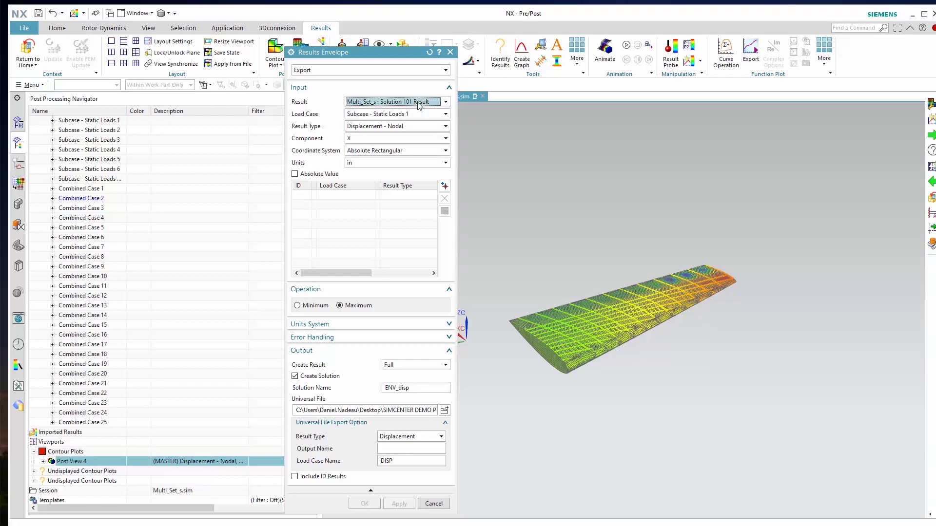
pyautogui.click(391, 114)
pyautogui.scroll(-5, 385, 220)
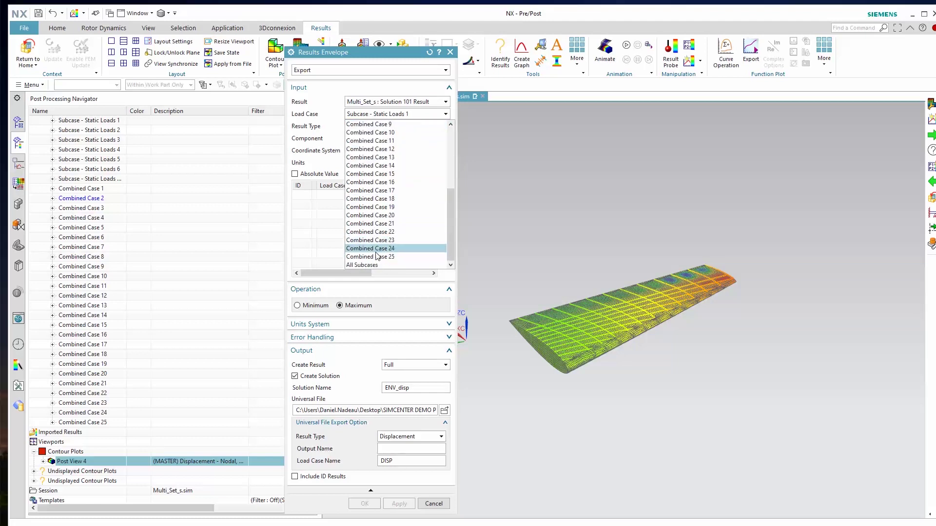
pyautogui.click(373, 268)
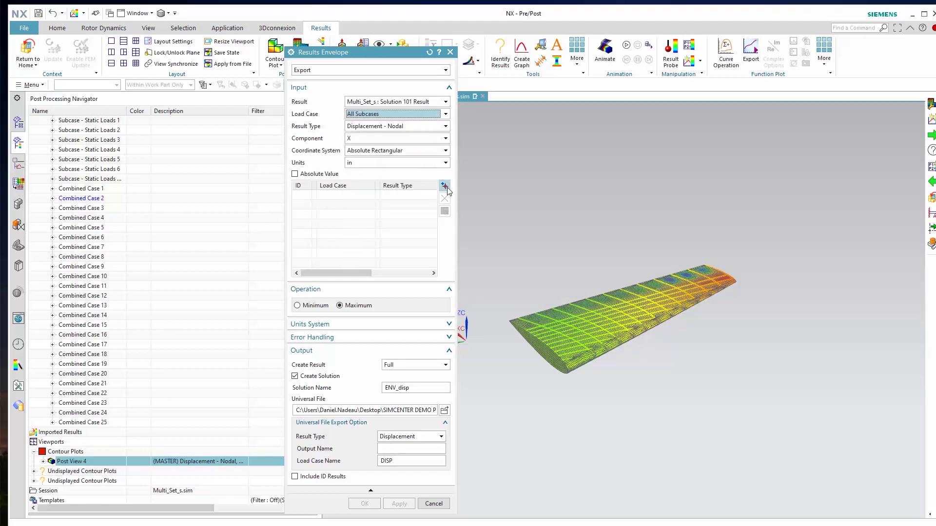
pyautogui.click(444, 186)
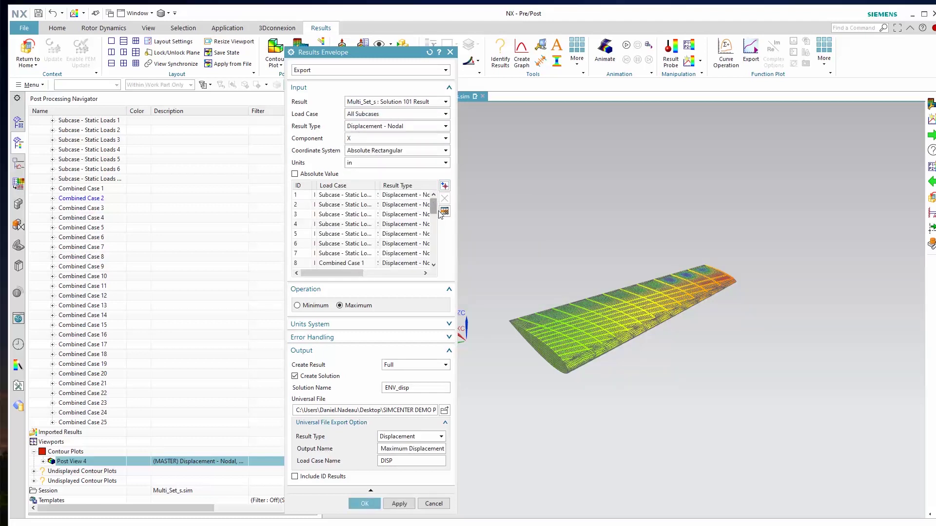
# - Enlarge the Results Envelope dialog and its load case column, and remove the seven Static Loads subcases from the input list
pyautogui.moveTo(456, 226); pyautogui.dragTo(584, 226)
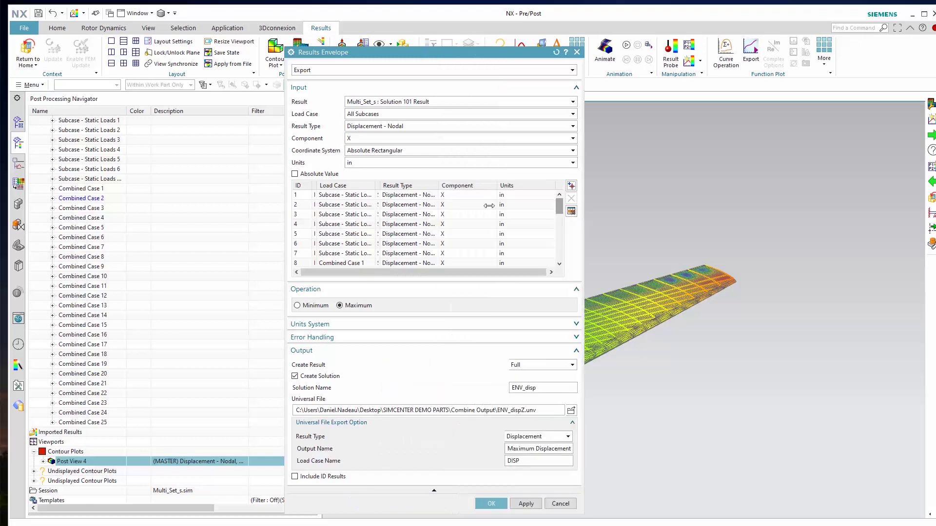
pyautogui.doubleClick(374, 187)
pyautogui.click(389, 253)
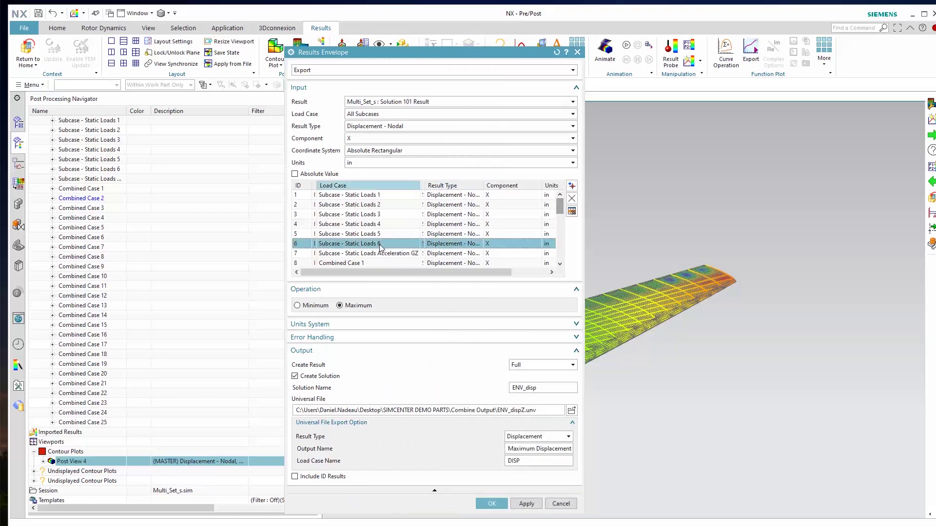
pyautogui.keyDown('shift'); pyautogui.click(374, 196); pyautogui.keyUp('shift')
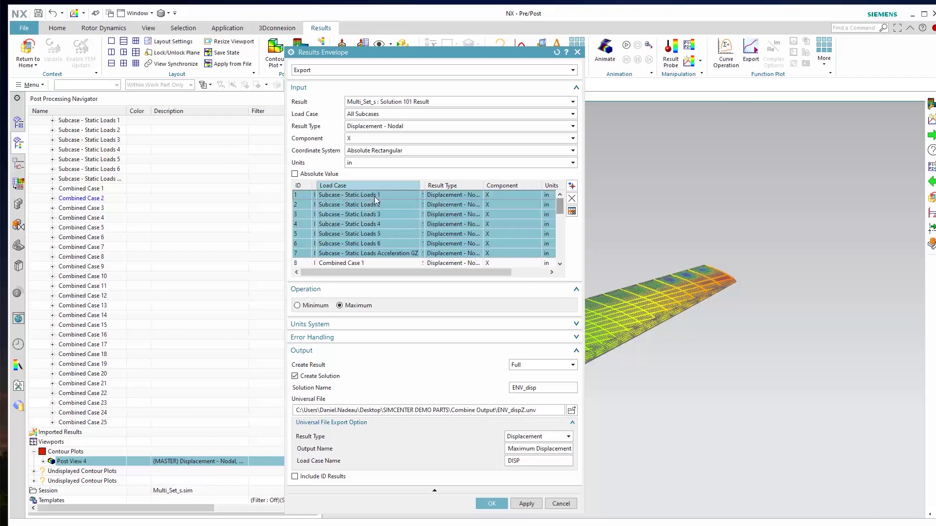
pyautogui.click(571, 198)
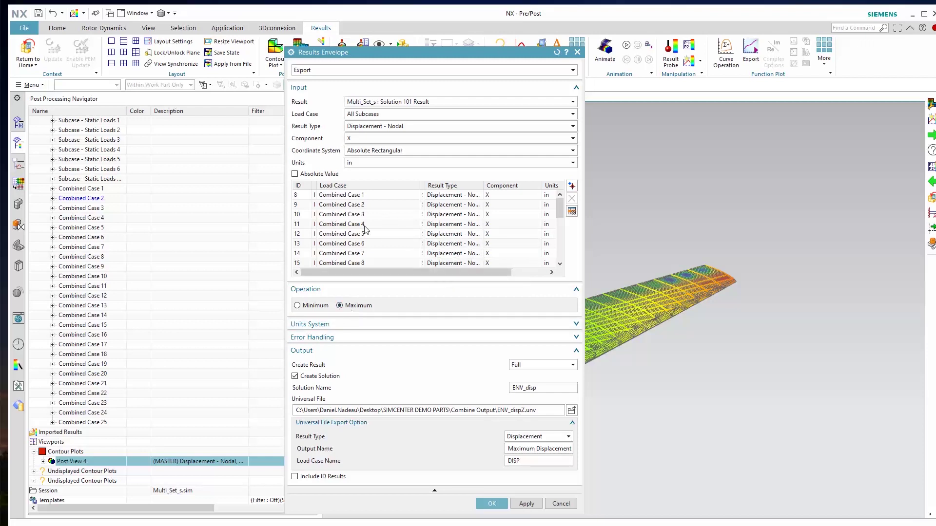
# - Keep Displacement - Nodal as the result type, set the component selection to Z, and create the maximum envelope solution ENV_disp
pyautogui.click(384, 126)
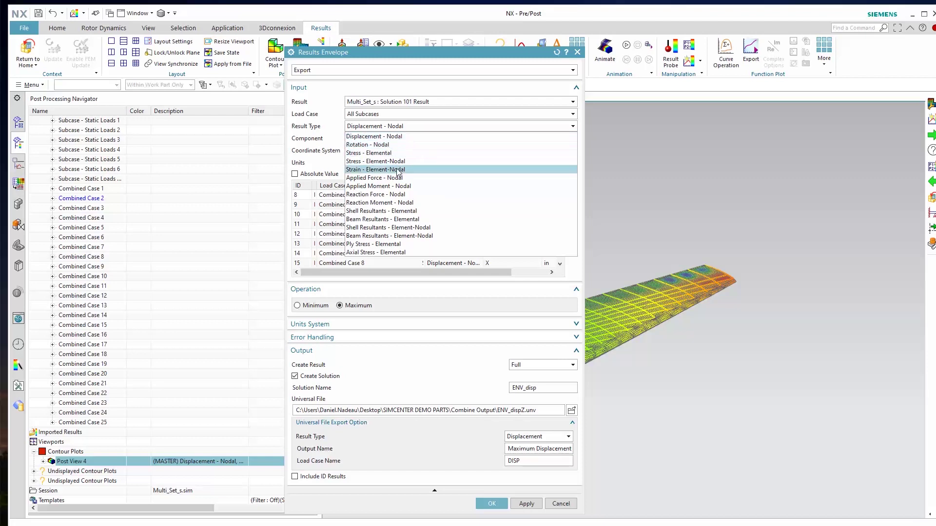
pyautogui.click(401, 138)
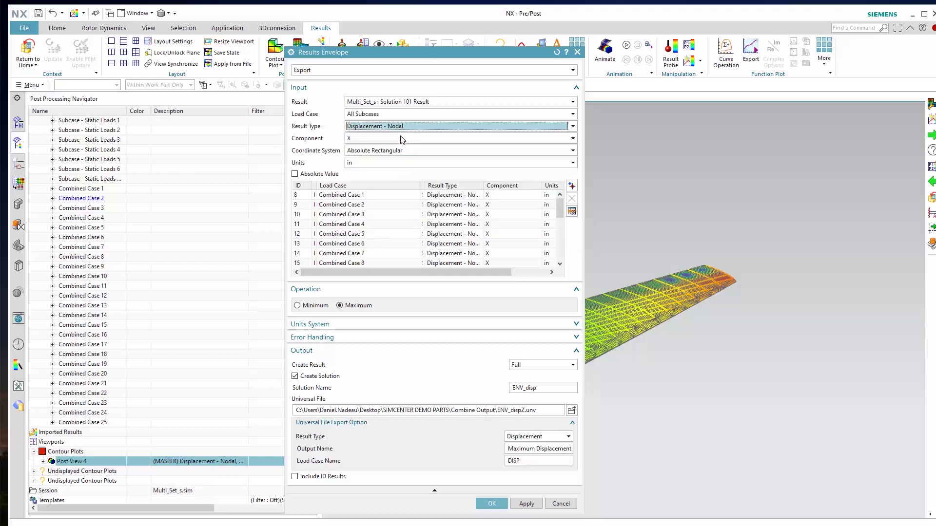
pyautogui.click(355, 138)
pyautogui.click(358, 165)
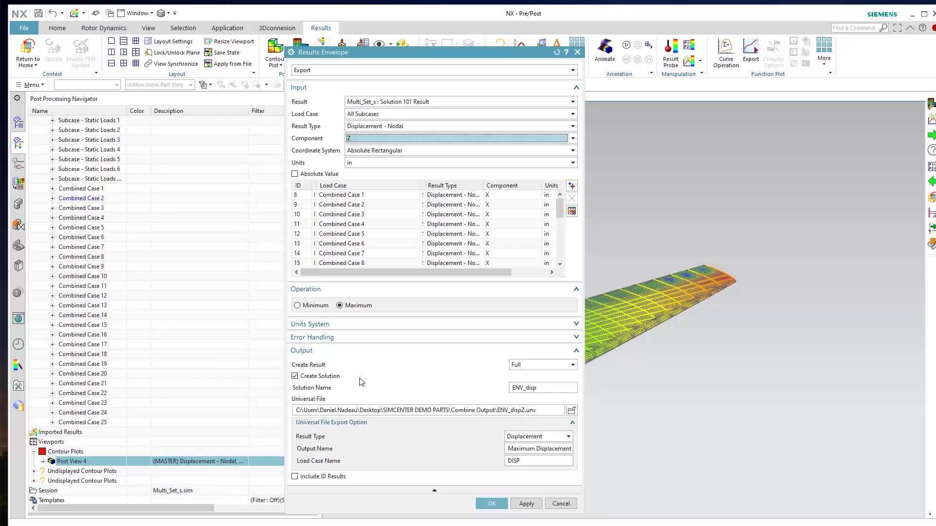
pyautogui.click(491, 503)
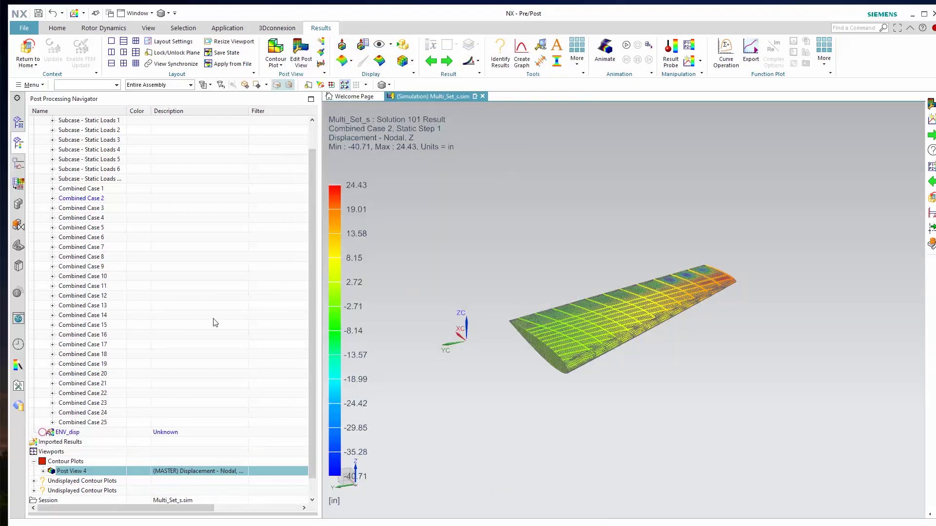
# - Load the ENV_disp results and plot the scalar maximum displacement on the wing
pyautogui.click(69, 433)
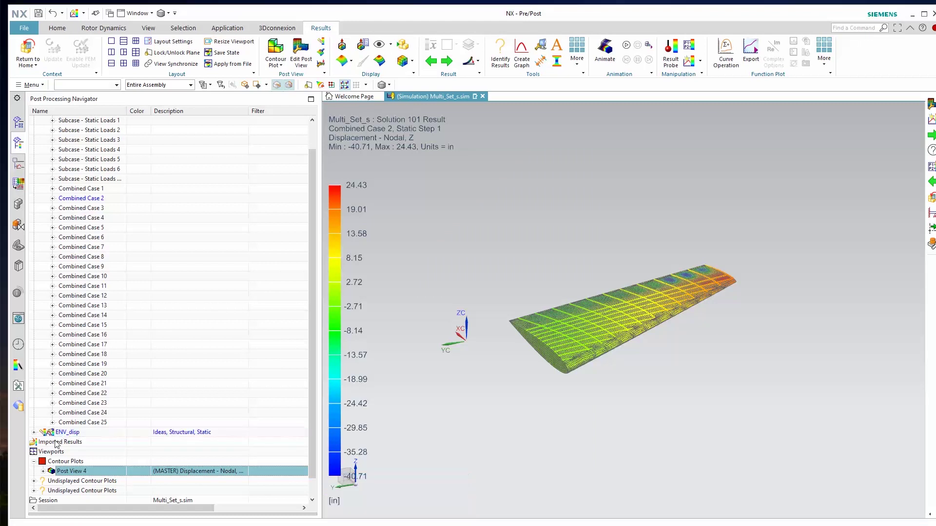
pyautogui.click(35, 432)
pyautogui.click(44, 442)
pyautogui.doubleClick(67, 452)
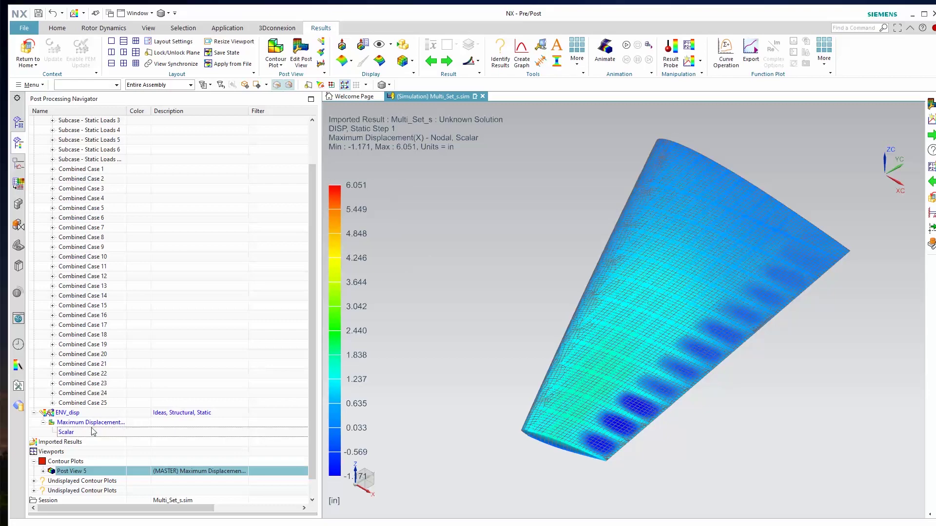
pyautogui.moveTo(547, 424); pyautogui.dragTo(702, 317, button='middle')
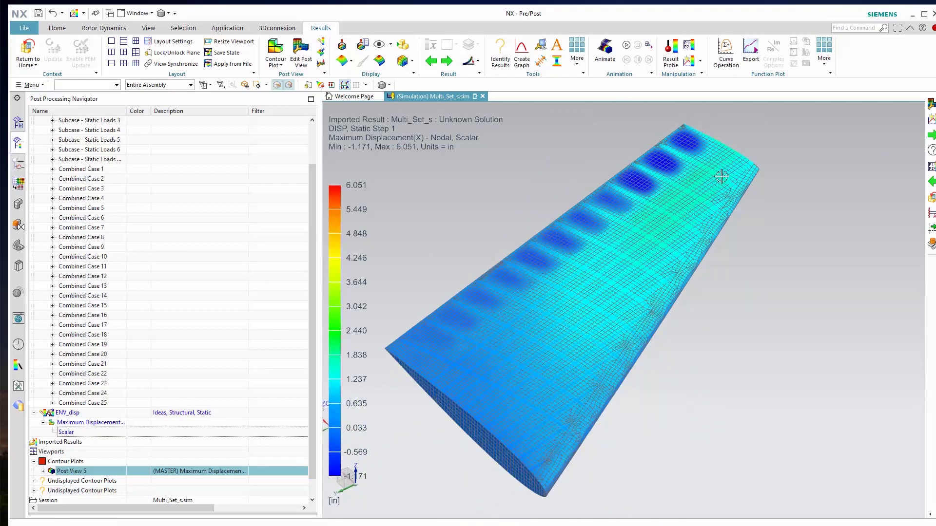
# - Start another results Envelope and add the nodal displacement with component Z for All Subcases to its input list
pyautogui.click(700, 67)
pyautogui.click(716, 80)
pyautogui.click(431, 139)
pyautogui.click(364, 166)
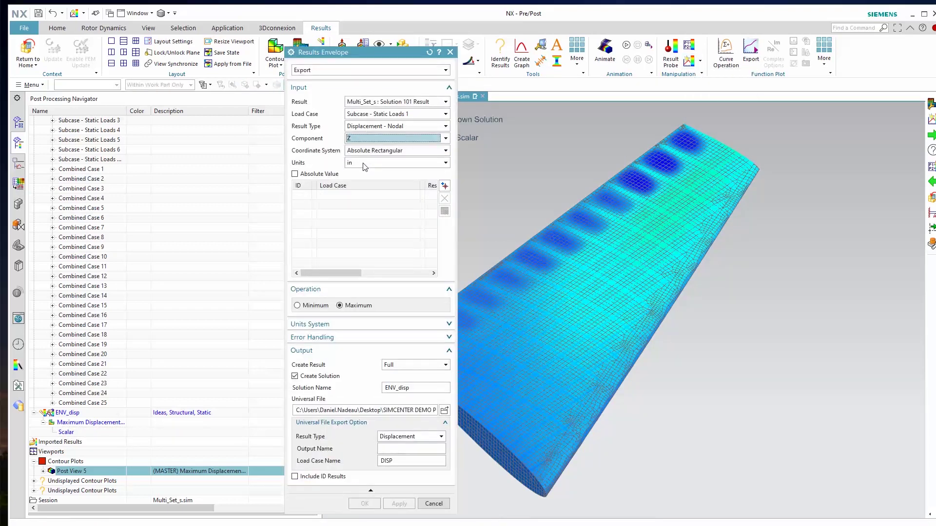
pyautogui.click(388, 116)
pyautogui.scroll(-8, 414, 239)
pyautogui.click(396, 266)
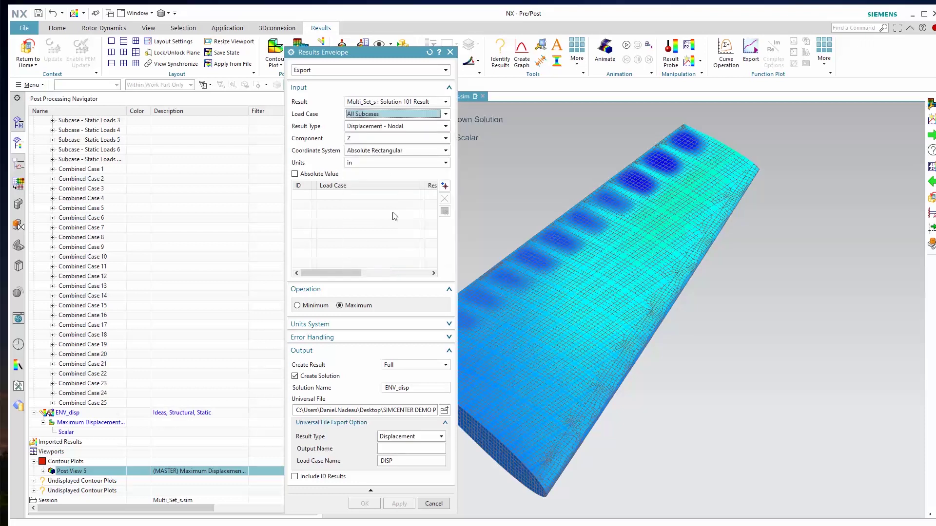
pyautogui.click(444, 185)
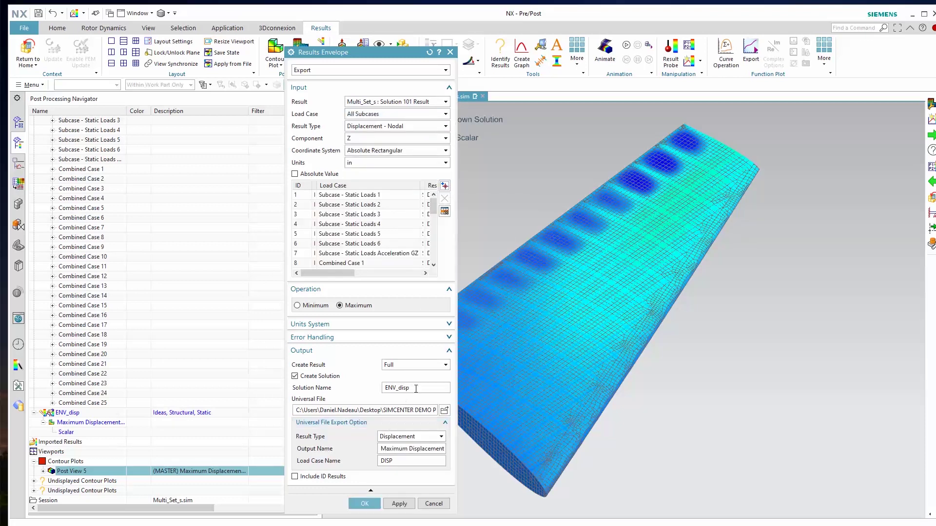
# - Name the envelope solution ENV_dispZ, set its universal file to ENV_dispZD.unv, and create the maximum envelope
pyautogui.write('Z')
pyautogui.click(423, 411)
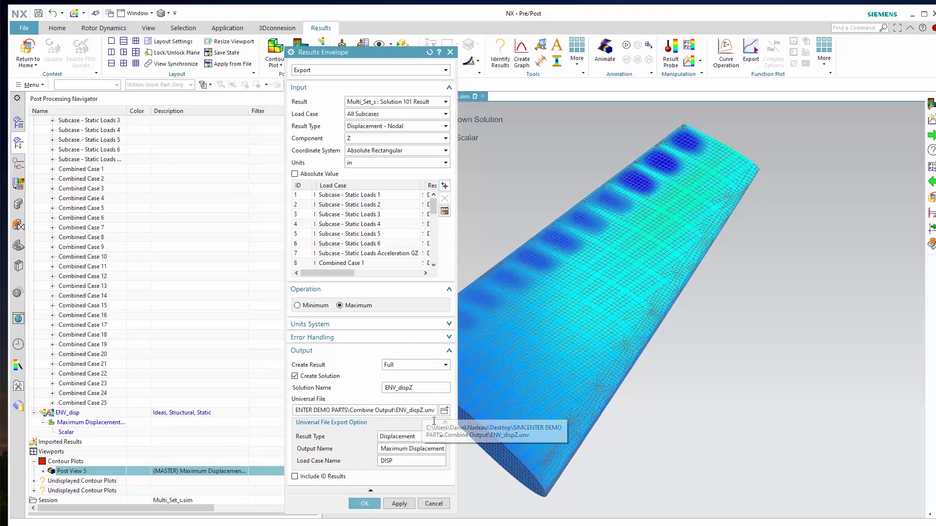
pyautogui.write('D')
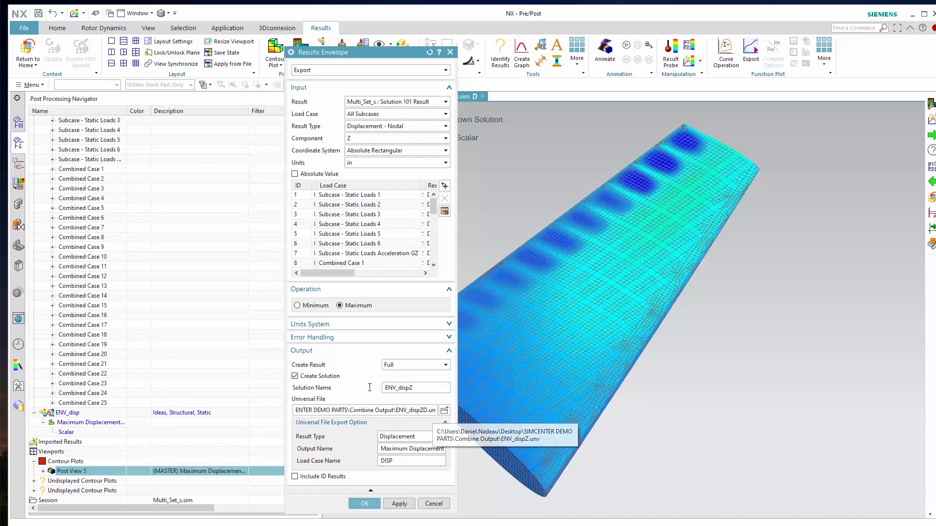
pyautogui.click(410, 461)
pyautogui.click(413, 388)
pyautogui.click(365, 504)
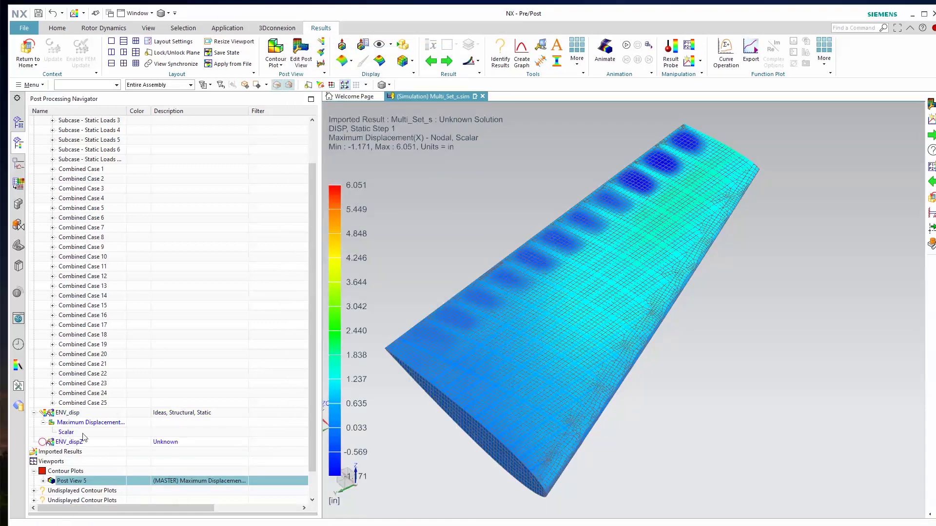
# - Load the ENV_dispZ results and plot the scalar maximum Z displacement on the wing
pyautogui.click(76, 443)
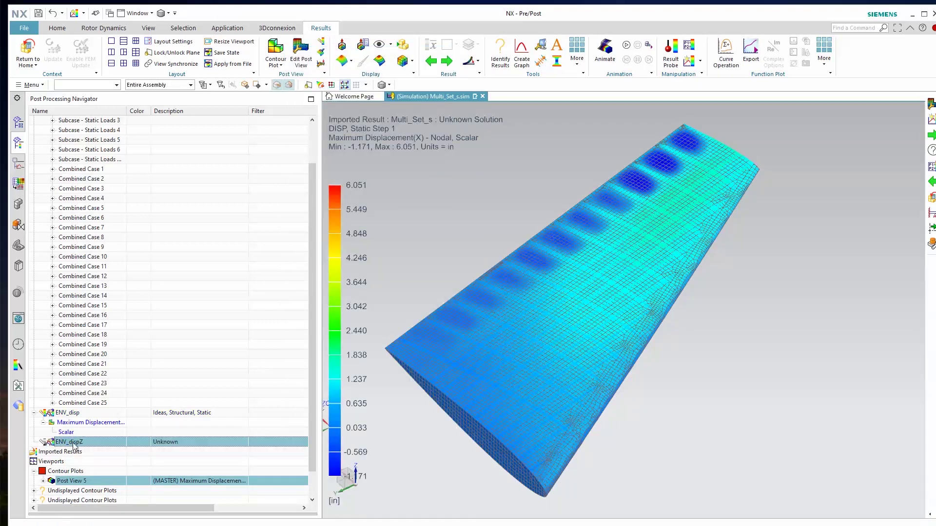
pyautogui.doubleClick(75, 443)
pyautogui.doubleClick(68, 453)
pyautogui.doubleClick(82, 462)
pyautogui.moveTo(630, 365); pyautogui.dragTo(330, 147, button='middle')
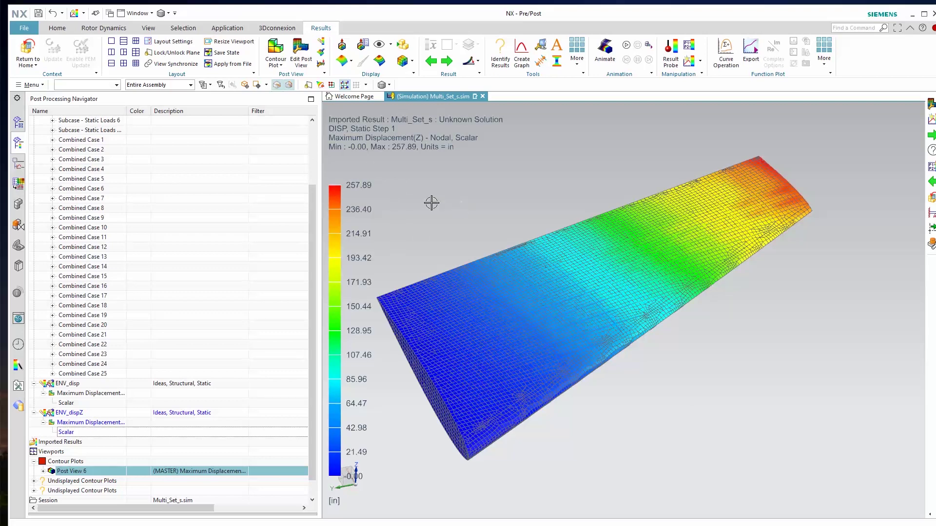
pyautogui.scroll(1, 529, 329)
pyautogui.moveTo(523, 332); pyautogui.dragTo(505, 341, button='middle')
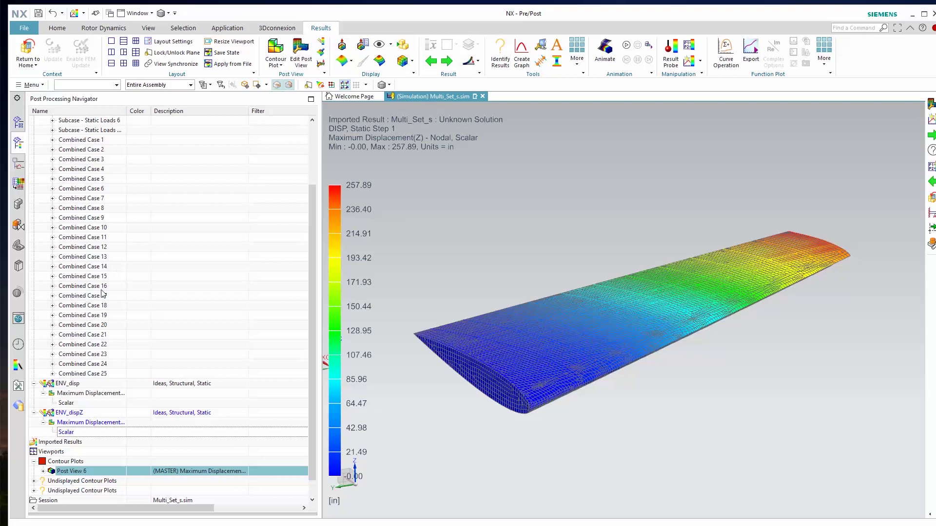